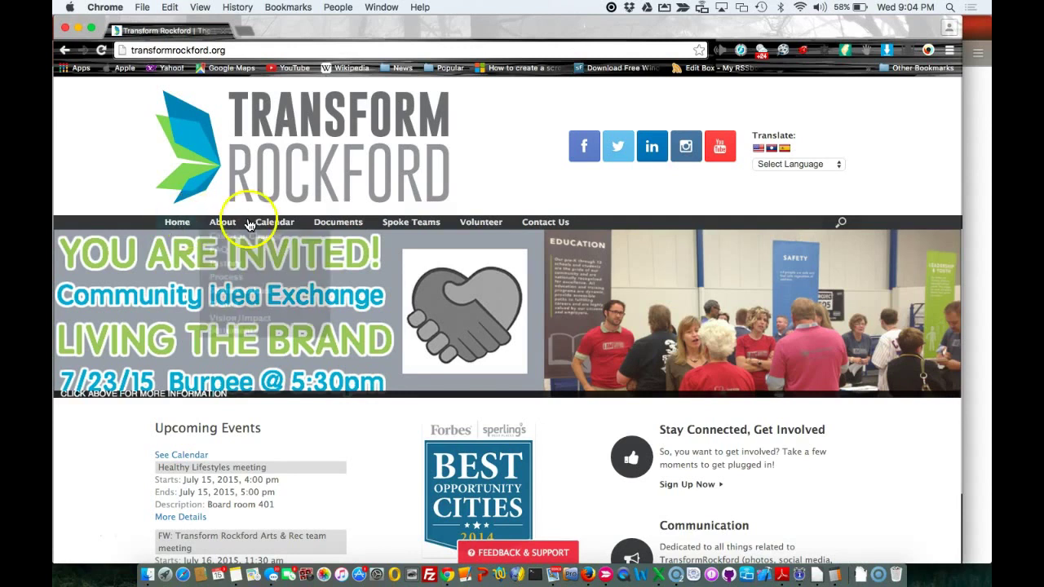
Go to the Team Training page through the site's Documents menu
mouse_move(333, 225)
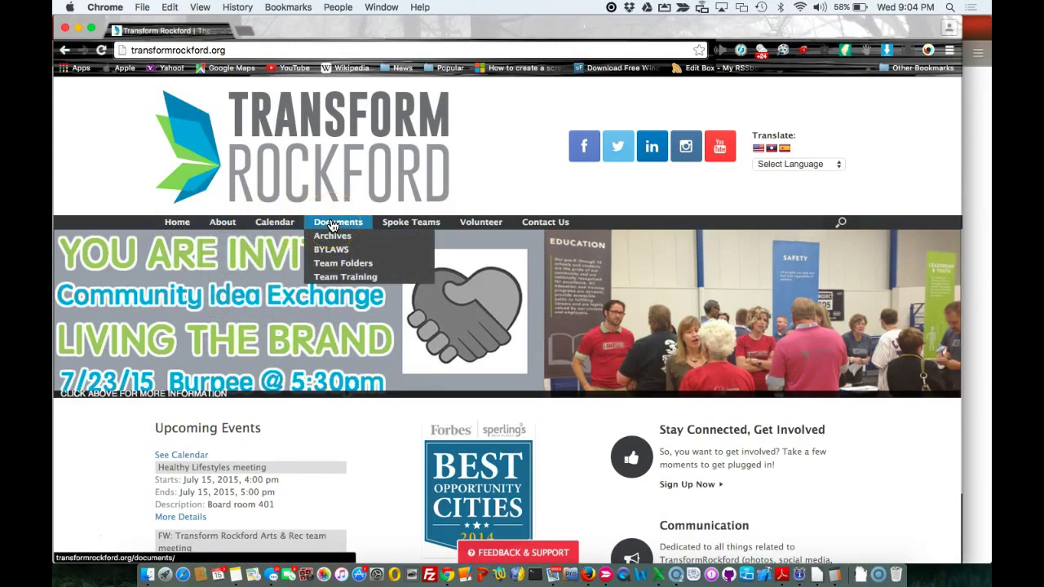
left_click(339, 284)
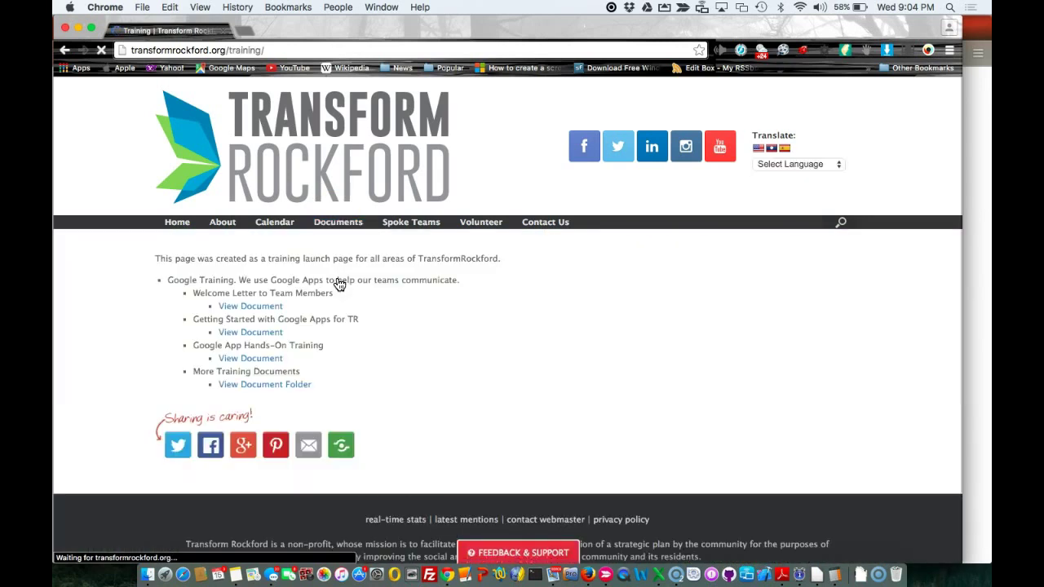
left_click(269, 280)
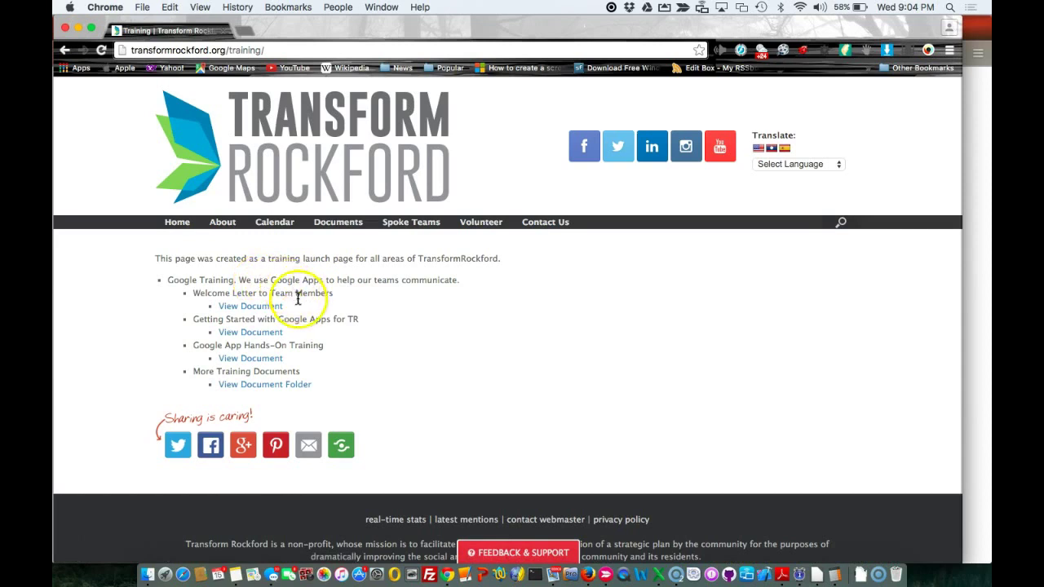
Open the Getting Started with Google Apps guide and highlight its two account options
left_click(256, 334)
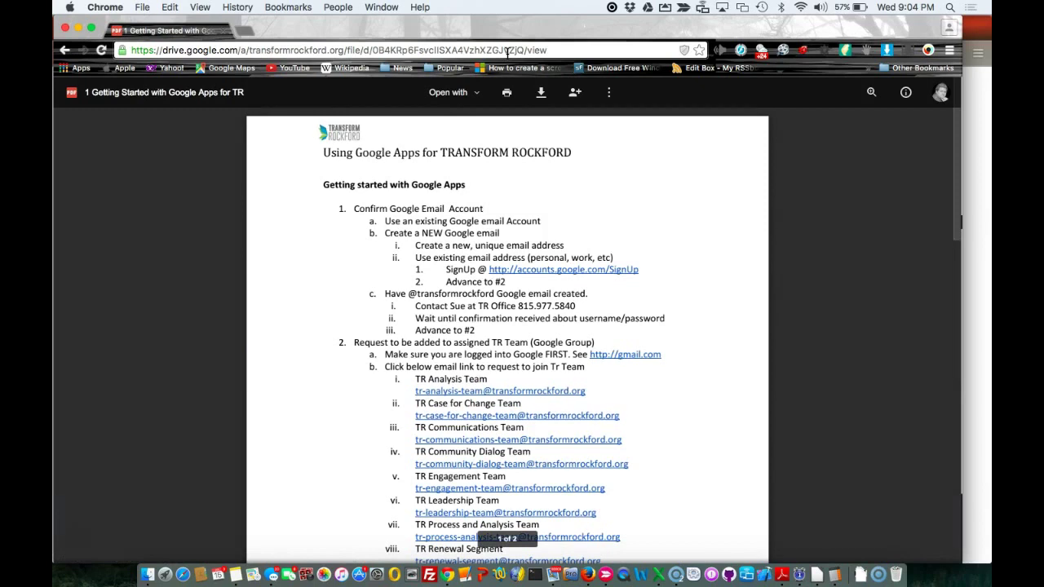
left_click(448, 140)
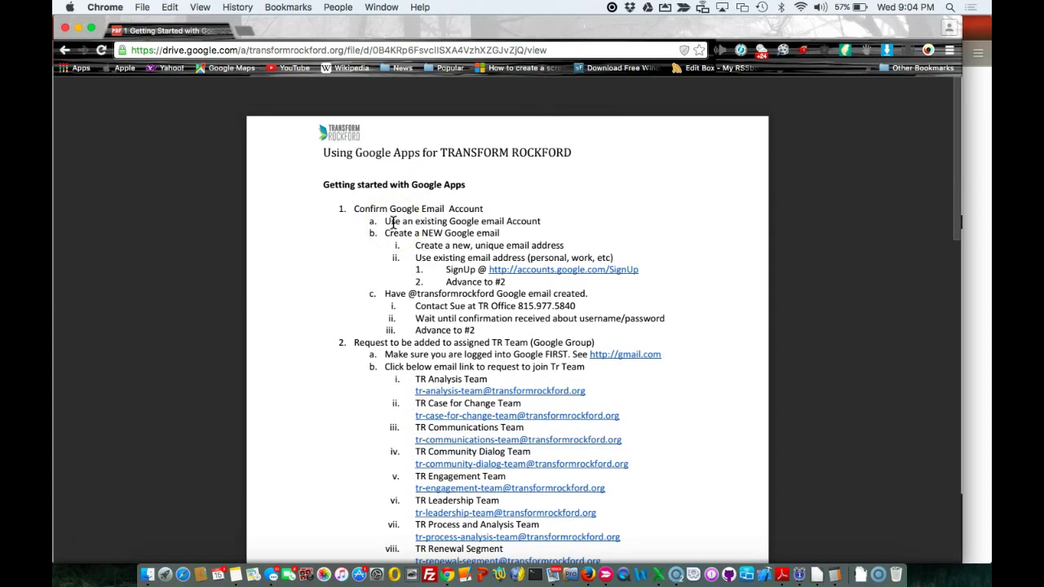
left_click_drag(385, 221, 479, 221)
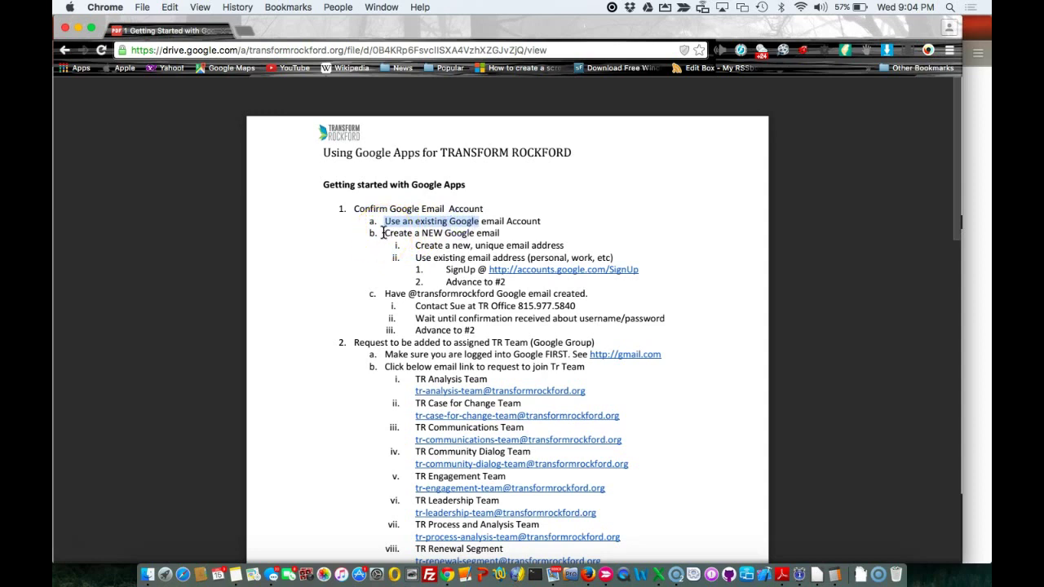
left_click_drag(382, 235, 503, 233)
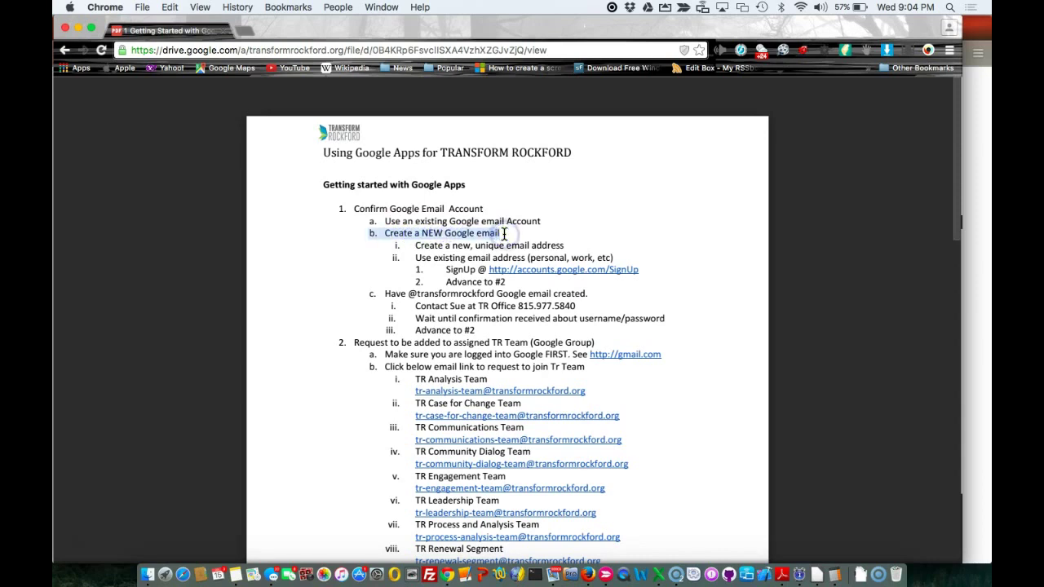
Open the guide's Google sign-up link in a new tab
left_click(581, 278)
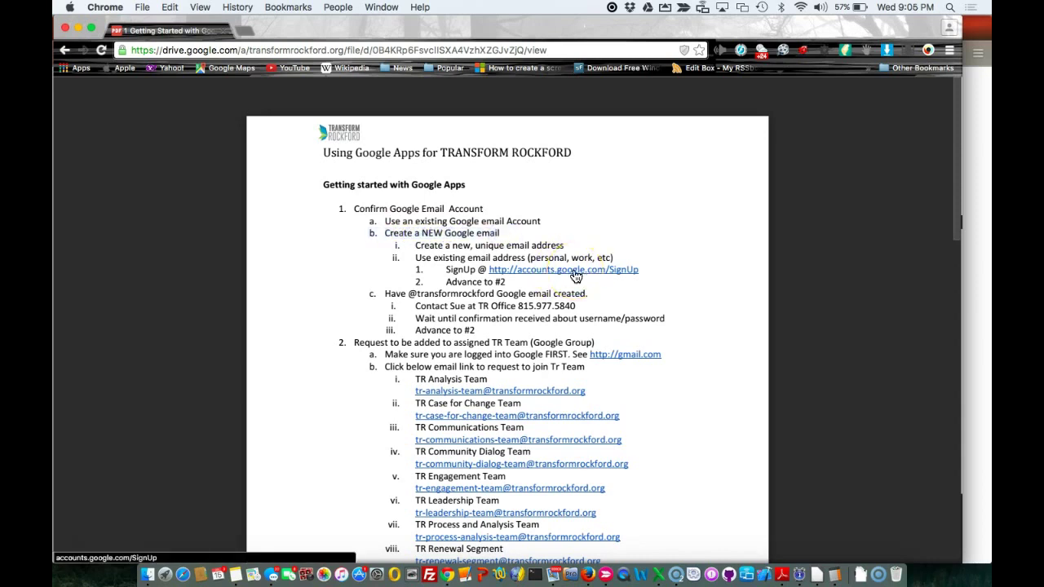
right_click(576, 277)
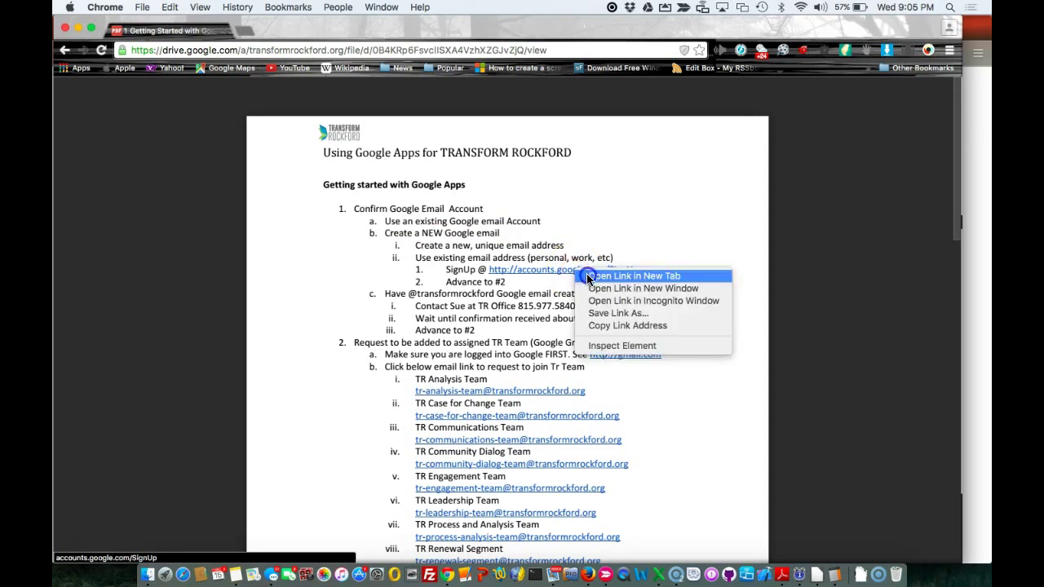
left_click(588, 275)
On the sign-up page, enter the user's first and last name
left_click(280, 36)
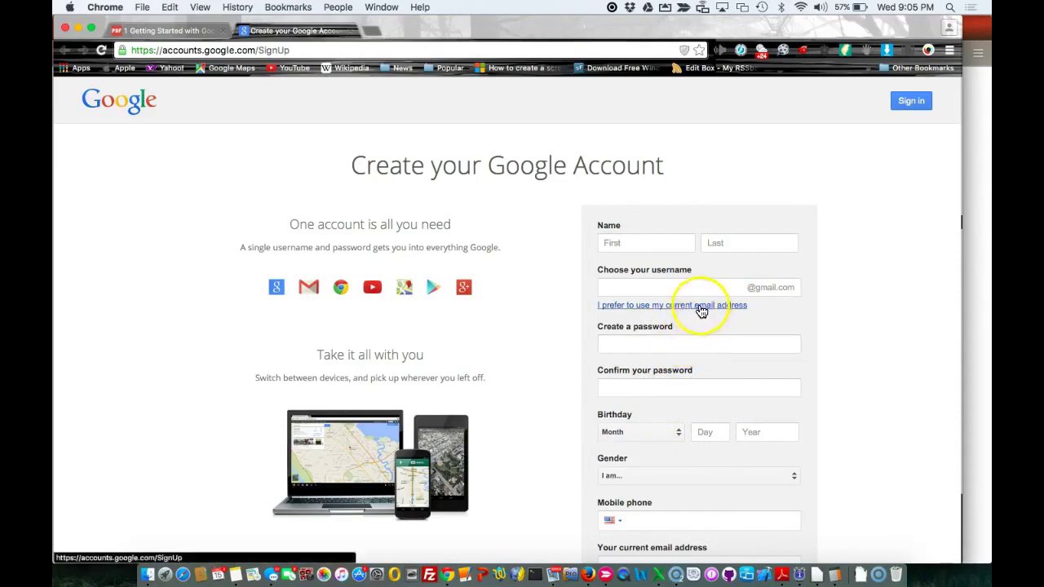
left_click(654, 244)
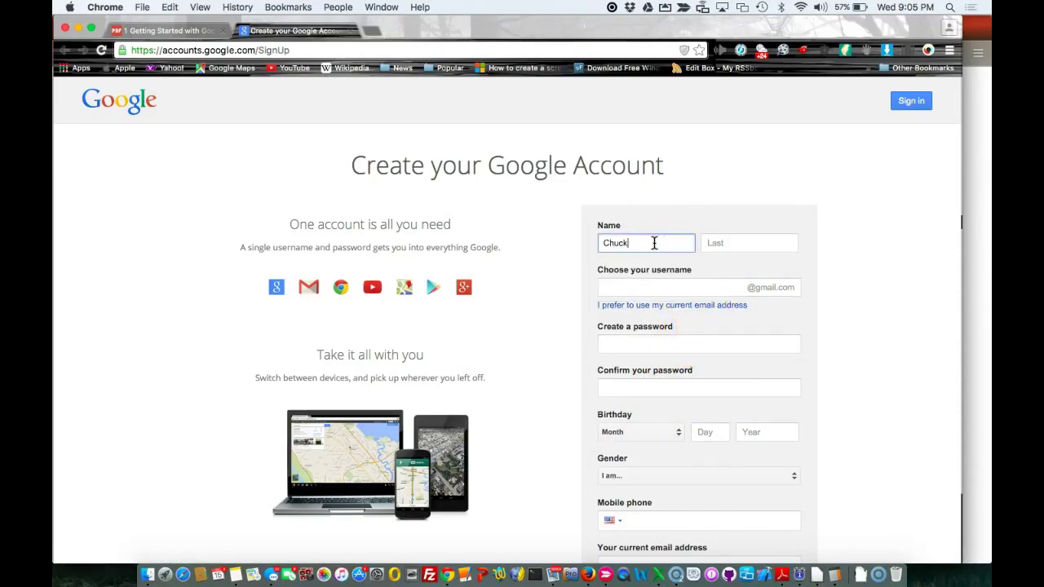
key("Tab")
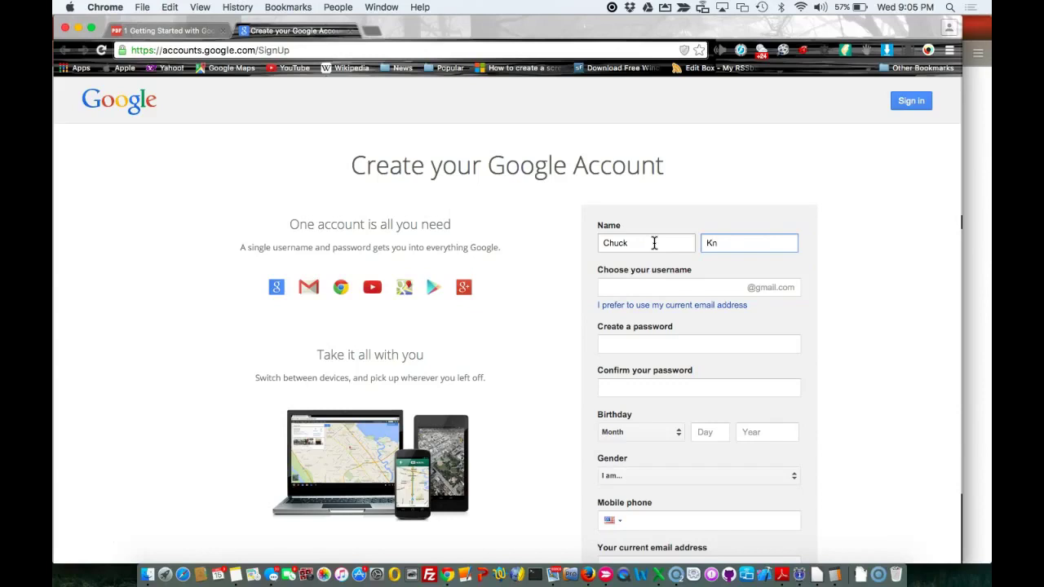
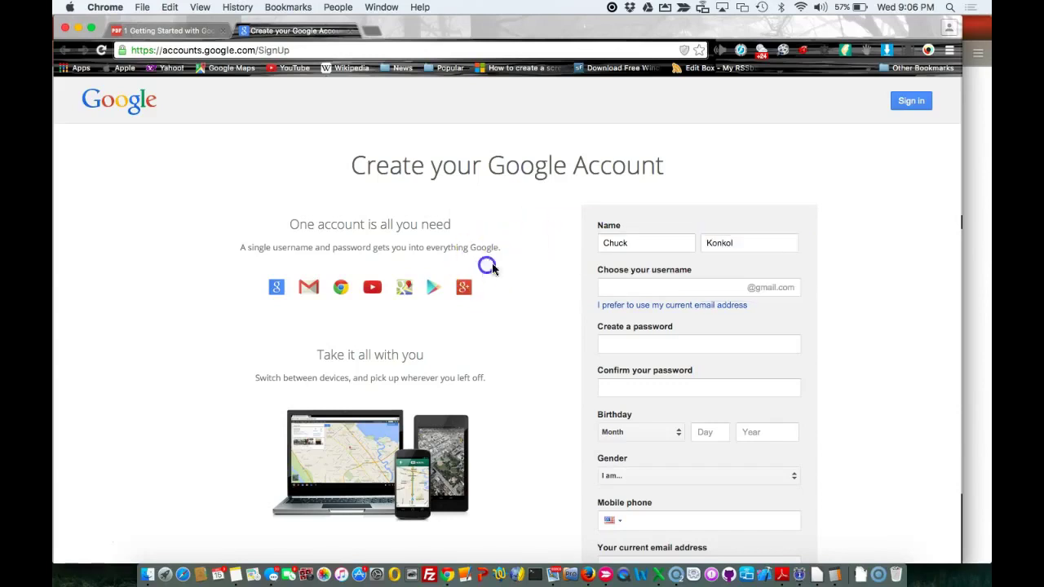
Choose to register with the current email address and select its field
left_click(625, 306)
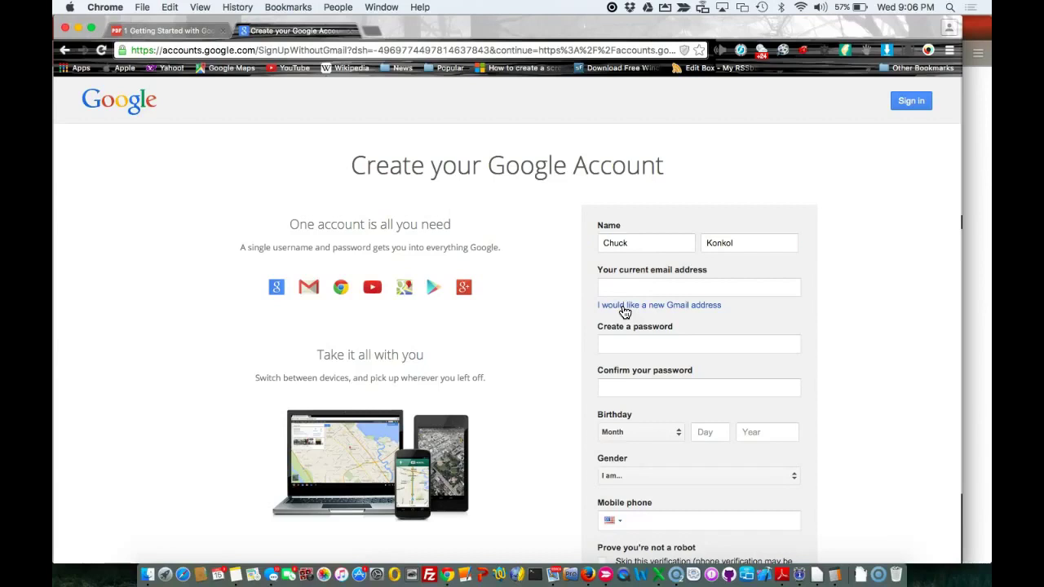
left_click(639, 288)
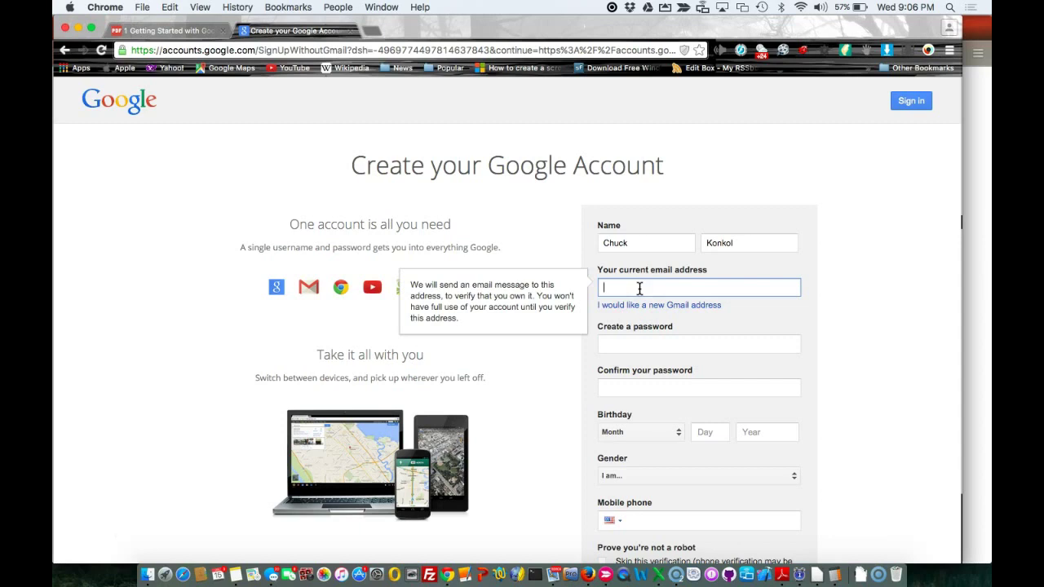
scroll(653, 460, "down", 5)
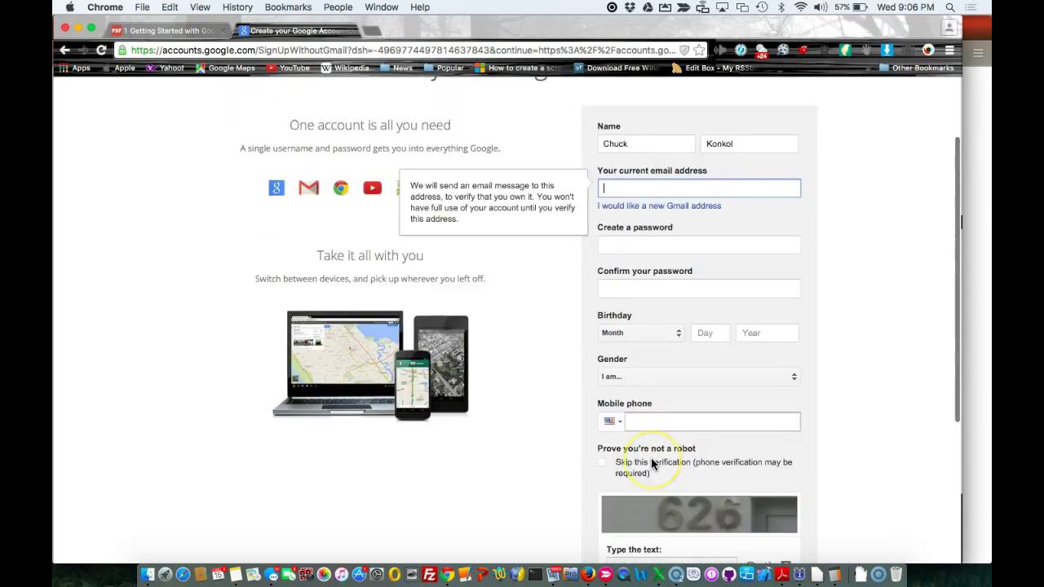
scroll(651, 459, "up", 5)
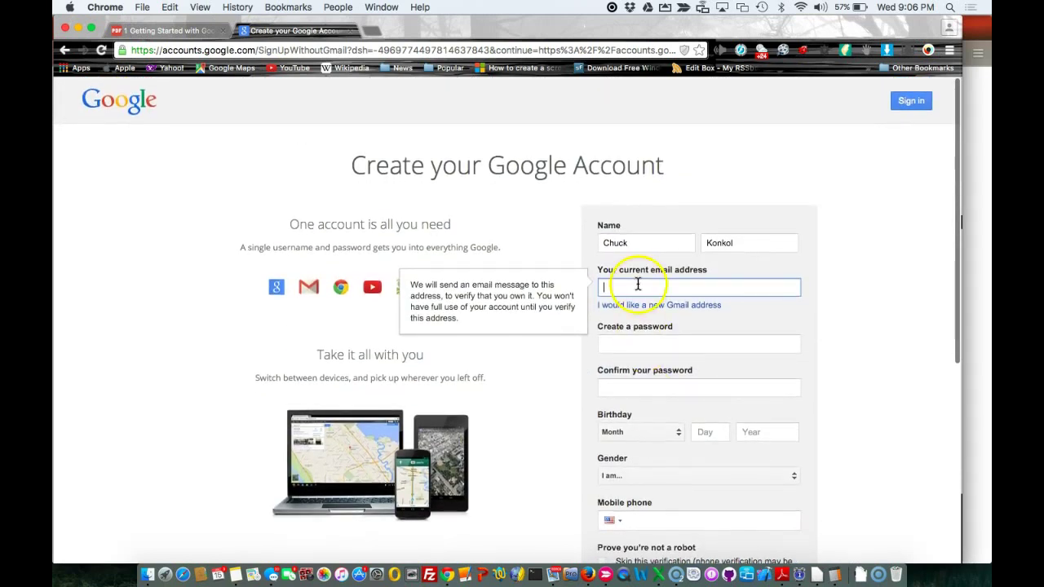
Return to the Transform Rockford site and reopen the Team Training page
left_click(191, 33)
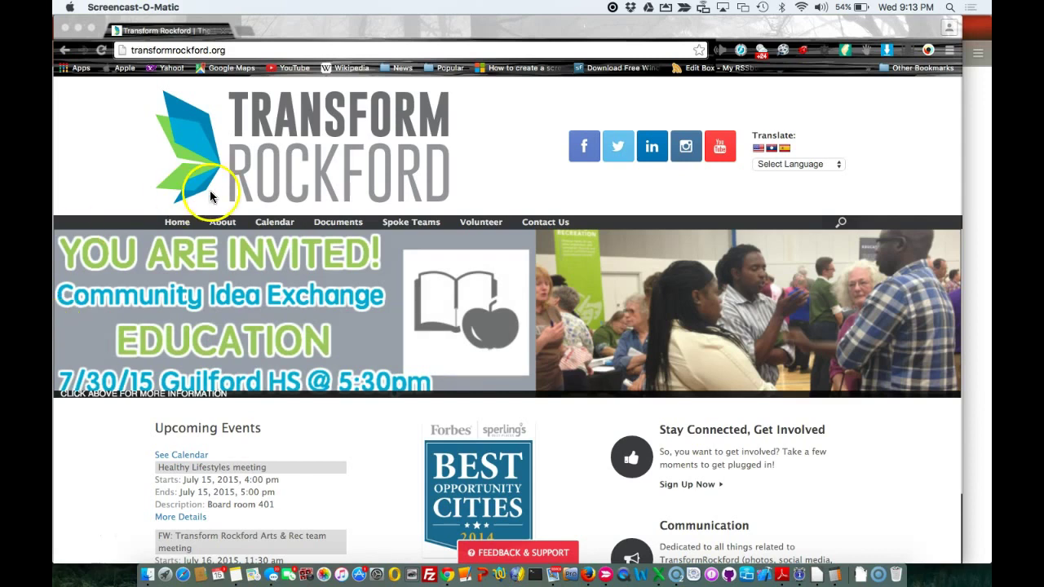
left_click(338, 225)
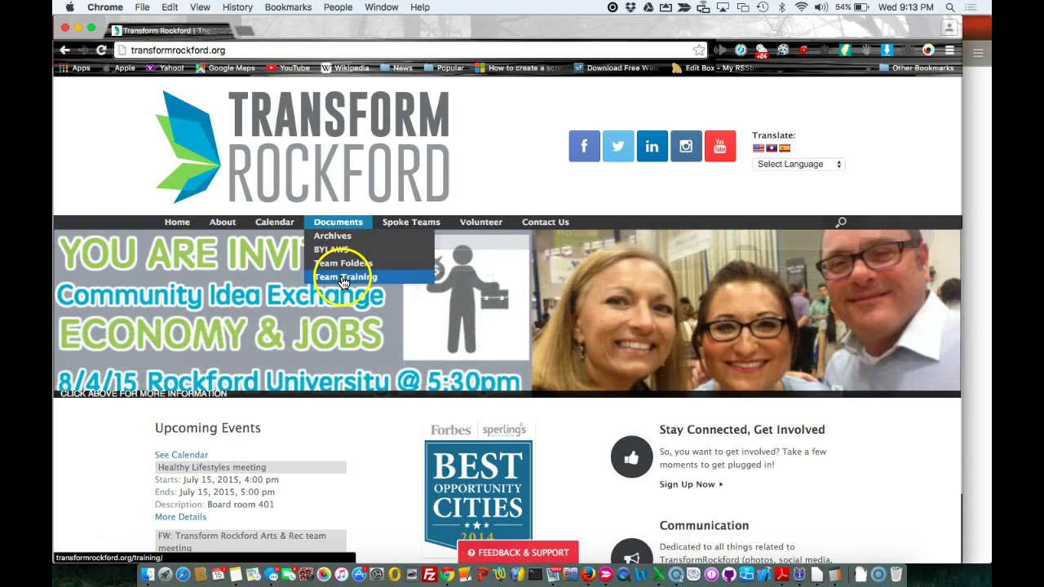
left_click(343, 277)
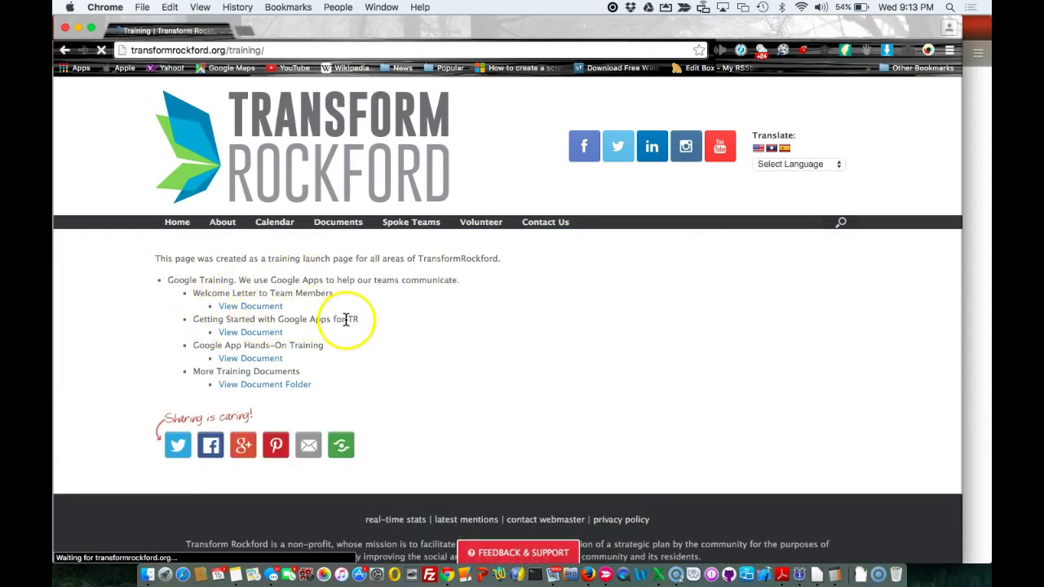
Open the Getting Started guide in a new tab and scroll to the page 2 team list
right_click(253, 338)
left_click(272, 333)
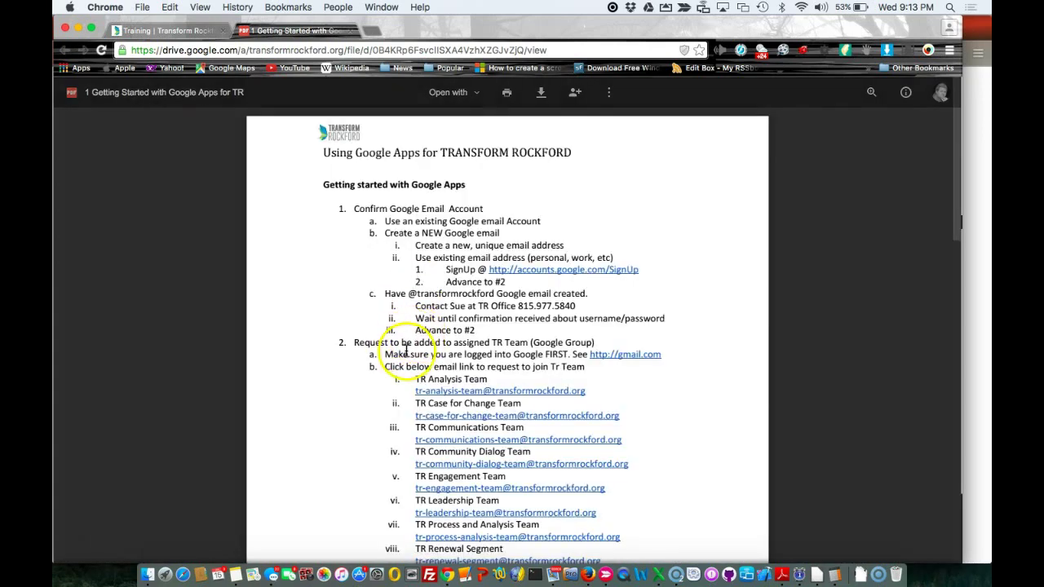
scroll(408, 352, "down", 1)
scroll(407, 351, "down", 10)
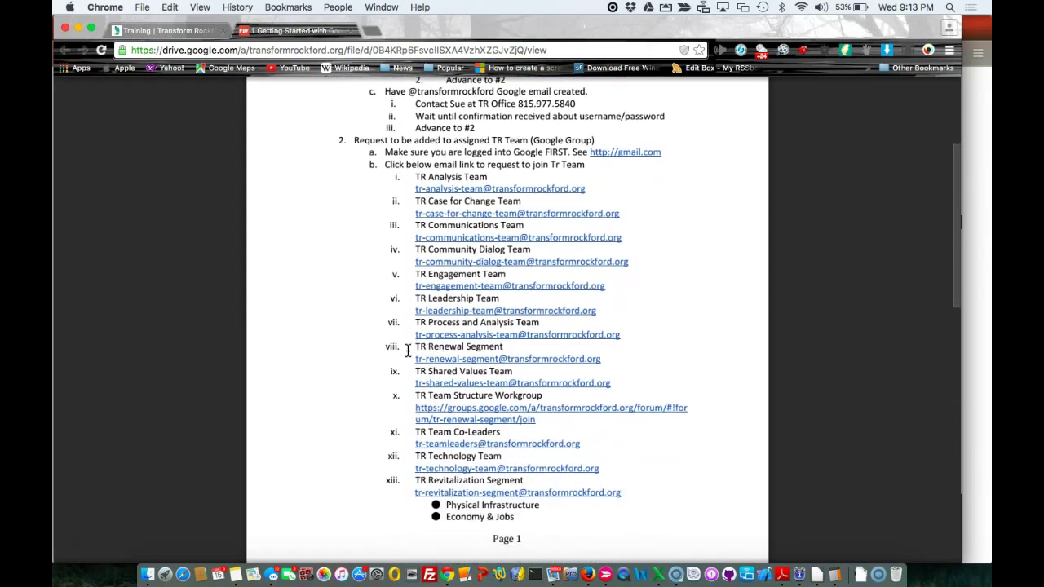
scroll(408, 351, "down", 1)
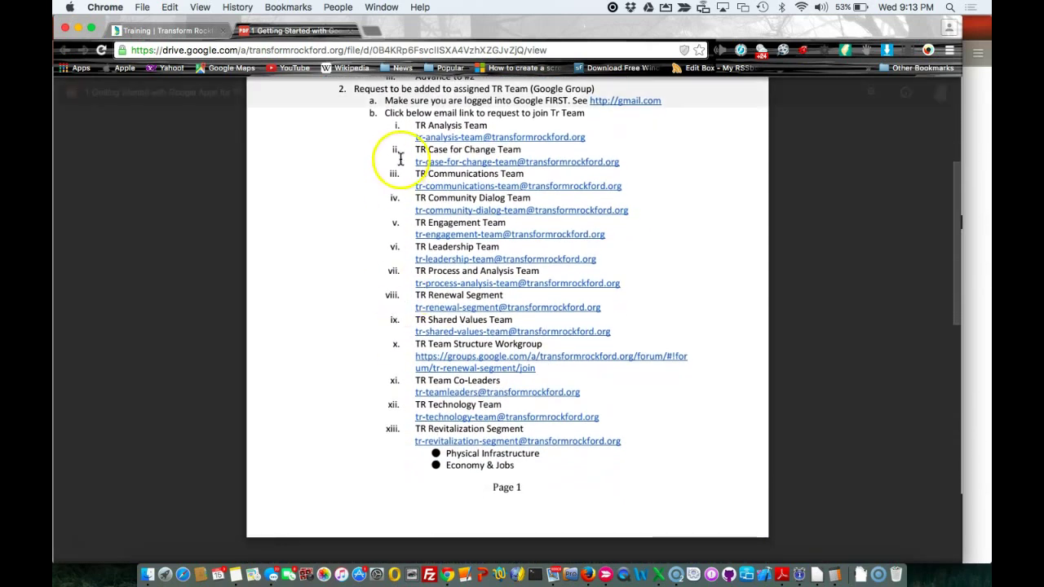
scroll(397, 187, "up", 2)
scroll(397, 187, "up", 1)
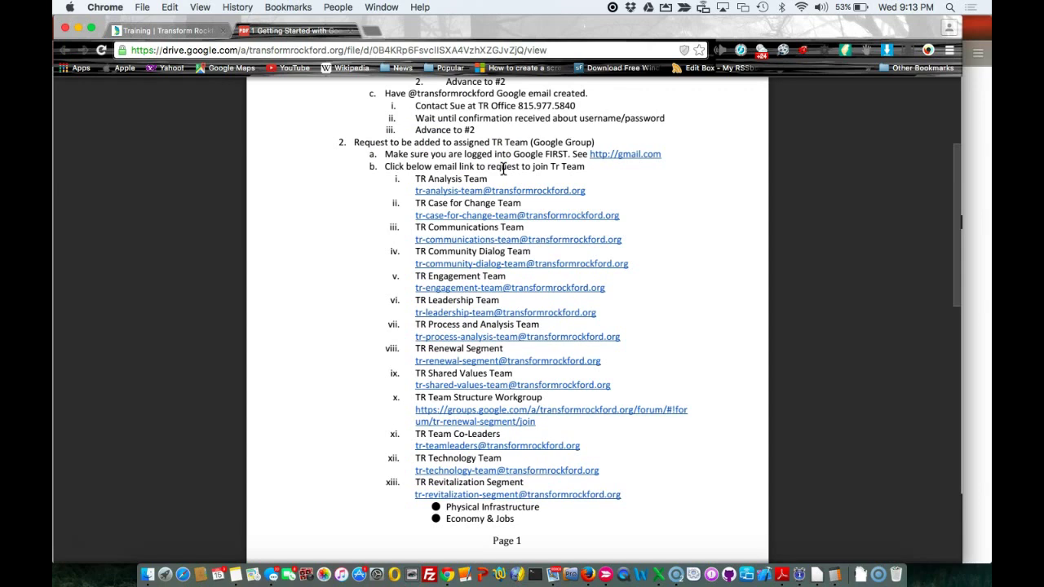
scroll(558, 299, "down", 8)
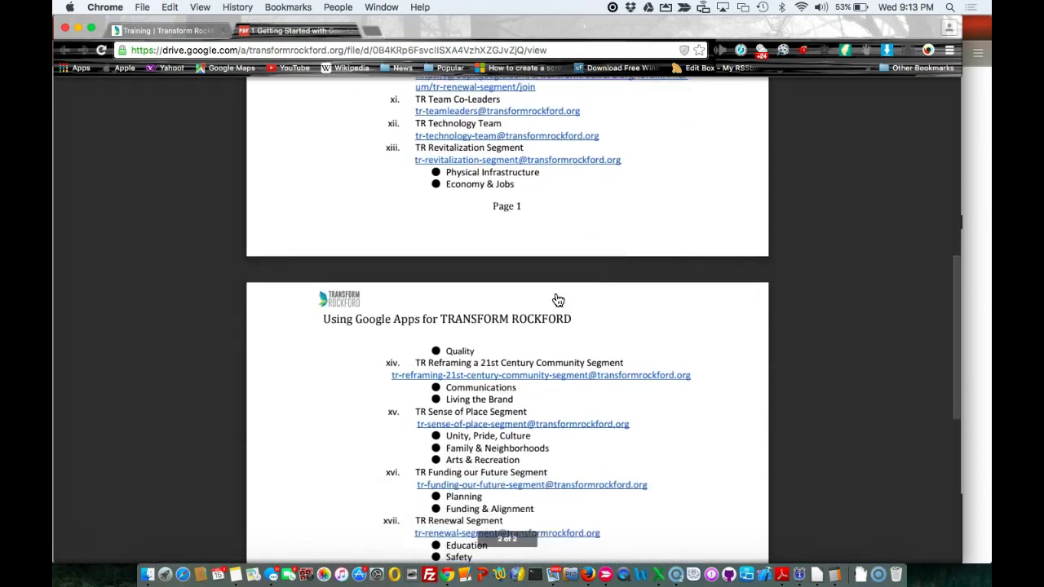
scroll(557, 298, "down", 2)
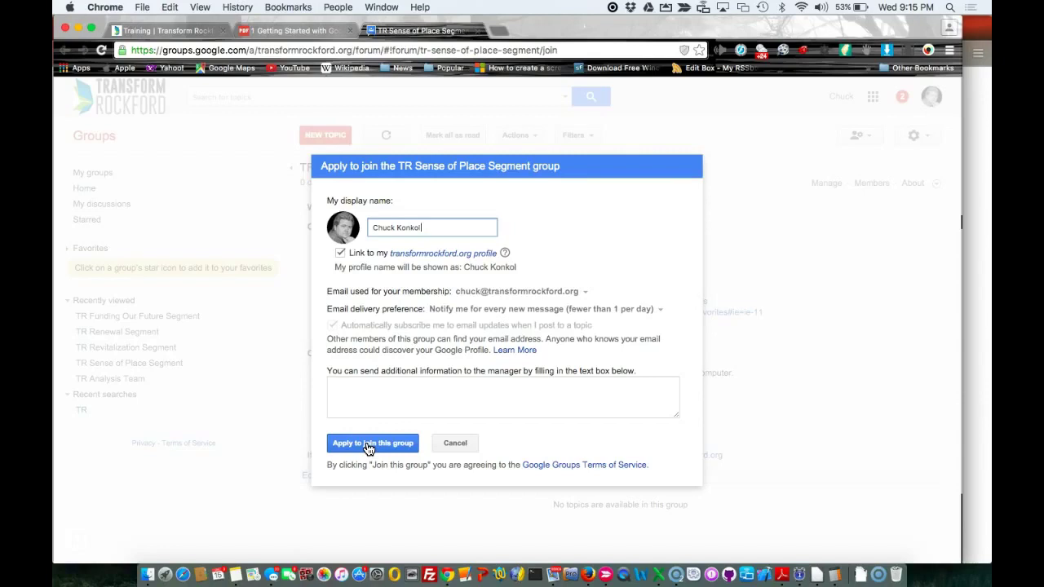
Cancel the application to join the TR Sense of Place Segment group
left_click(455, 443)
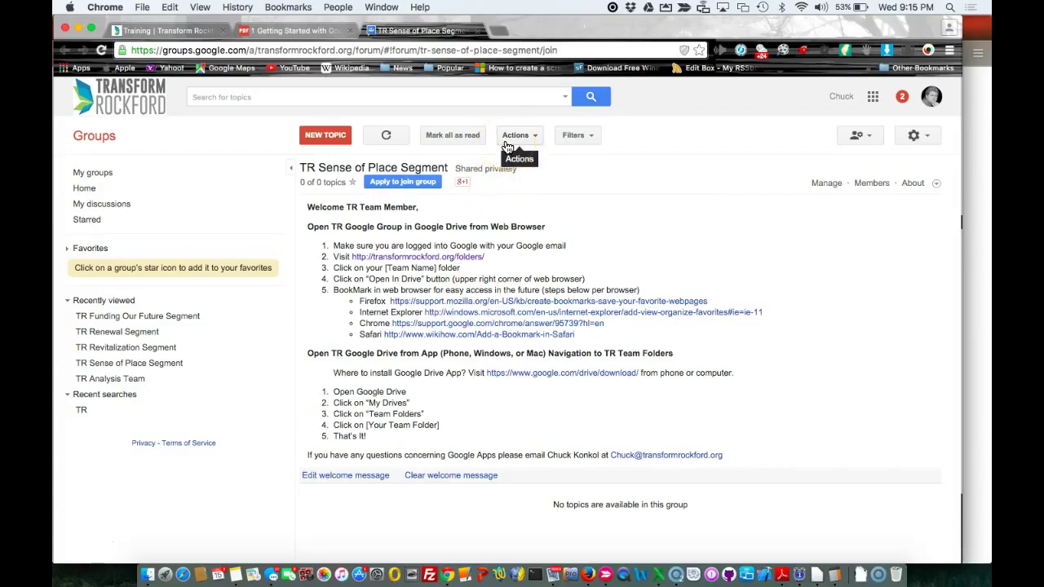
Close the TR Communications Team membership settings unchanged and go back to the Getting Started guide
left_click(323, 33)
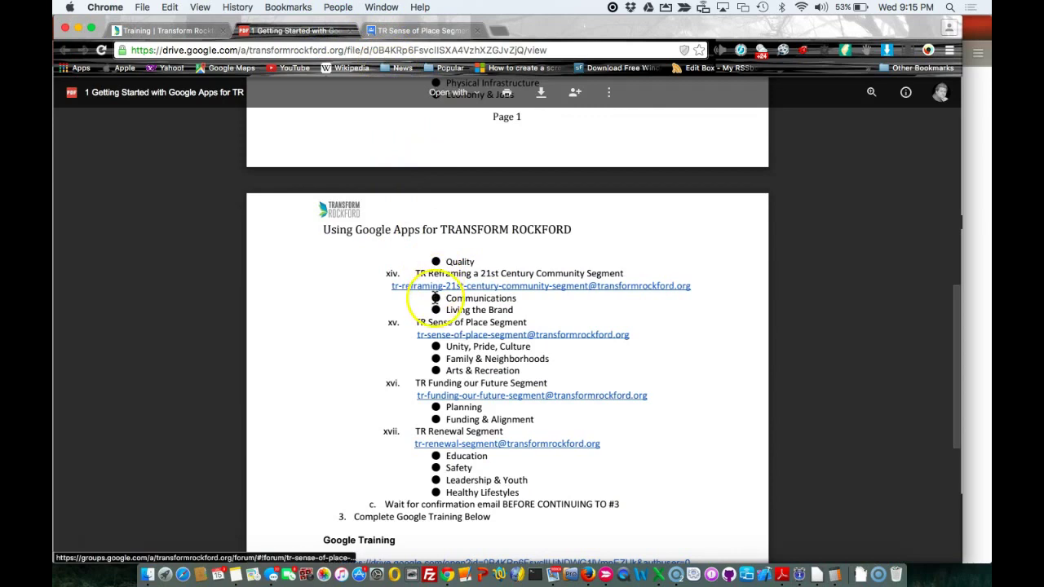
scroll(435, 298, "up", 3)
scroll(435, 298, "up", 5)
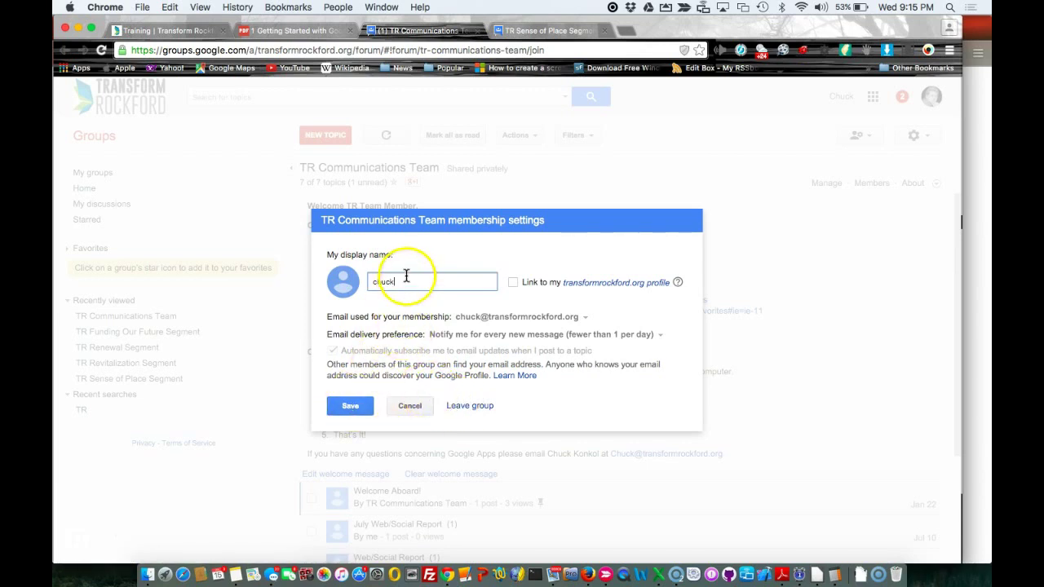
left_click(410, 408)
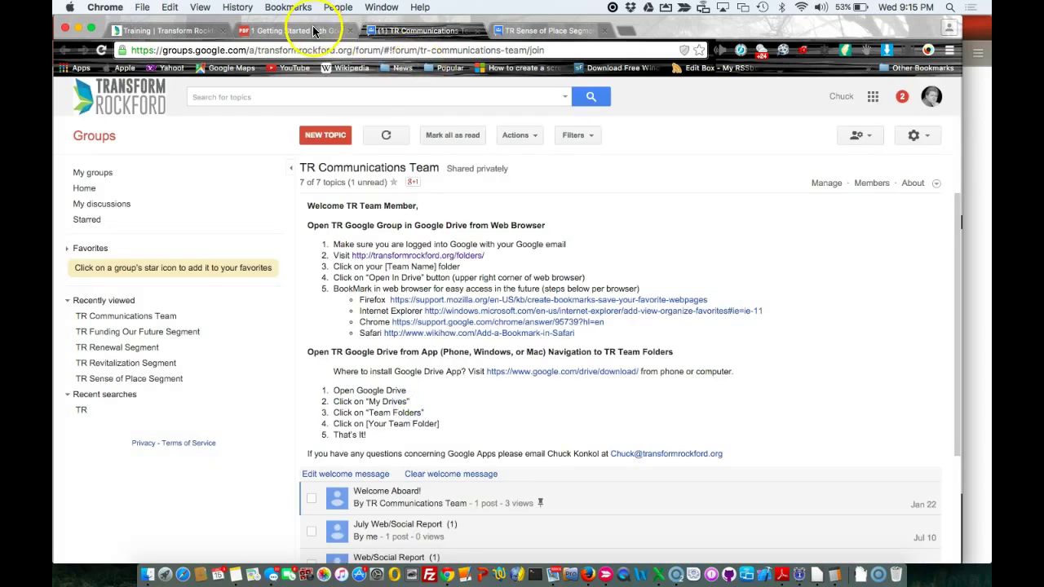
left_click(306, 30)
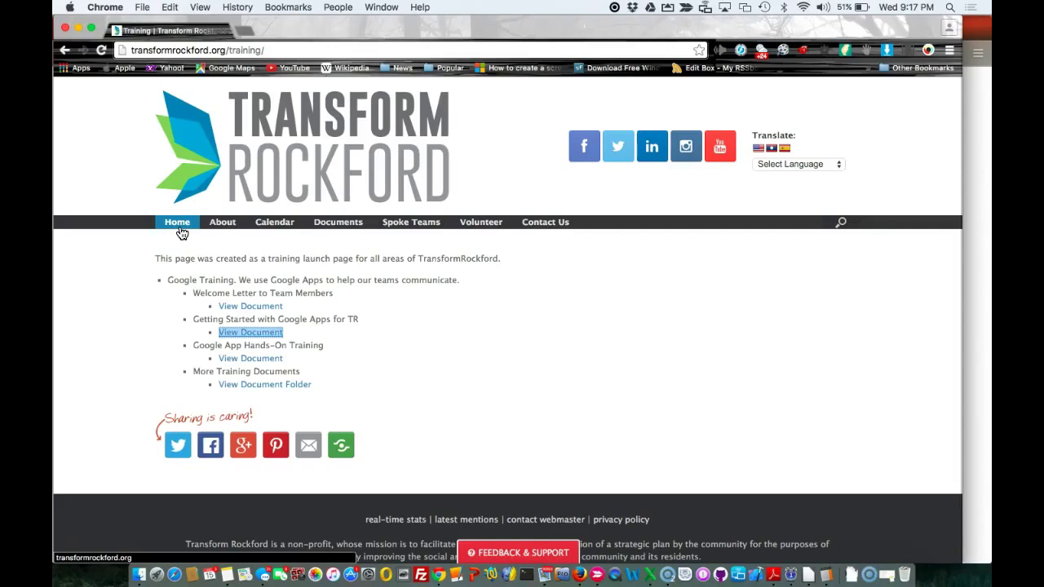
Go to the Transform Rockford home page
left_click(180, 231)
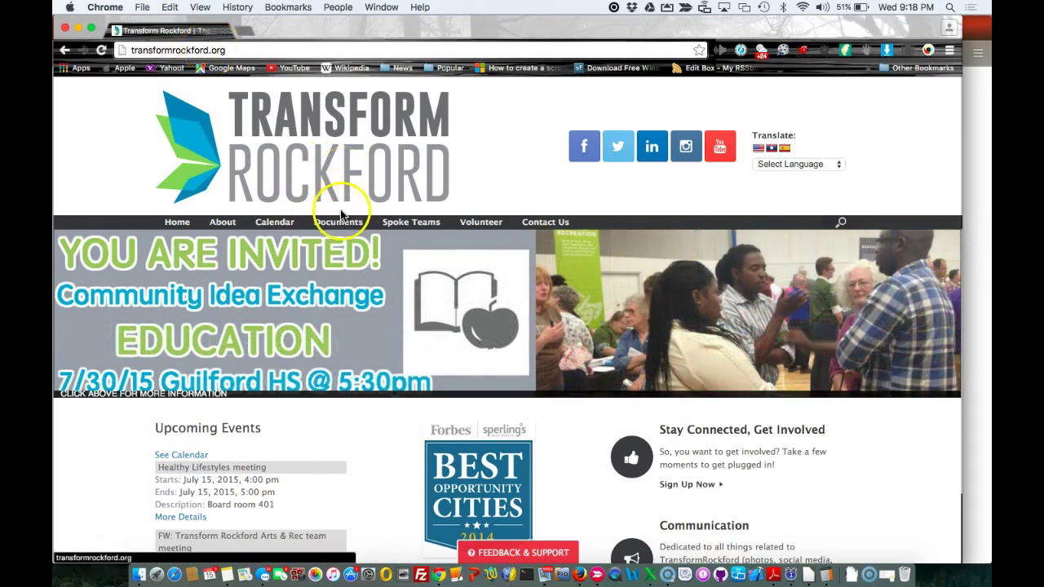
Open the Communications Team folder from Documents > Team Folders in full Google Drive
mouse_move(339, 225)
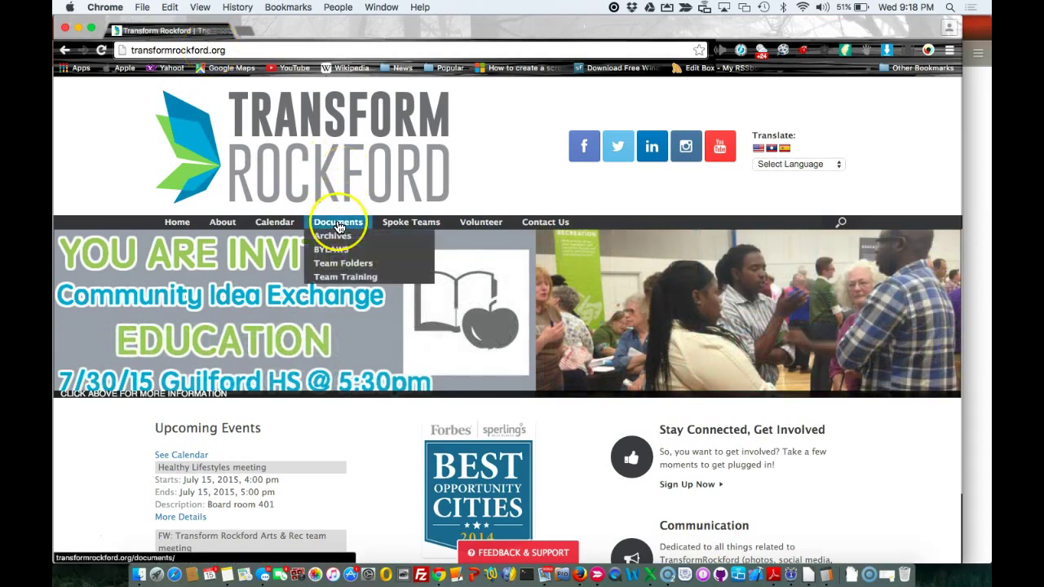
left_click(339, 266)
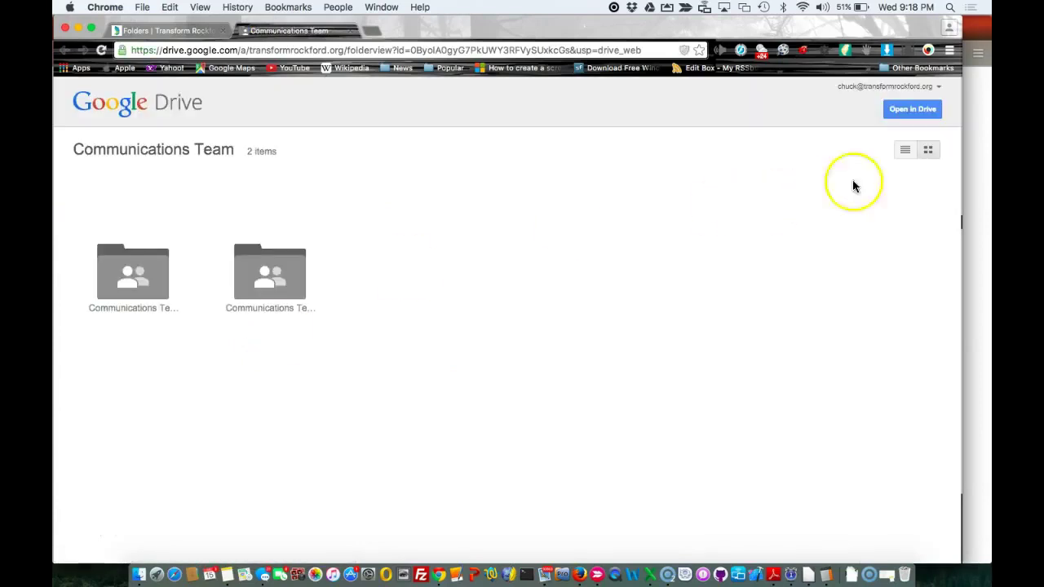
left_click(910, 110)
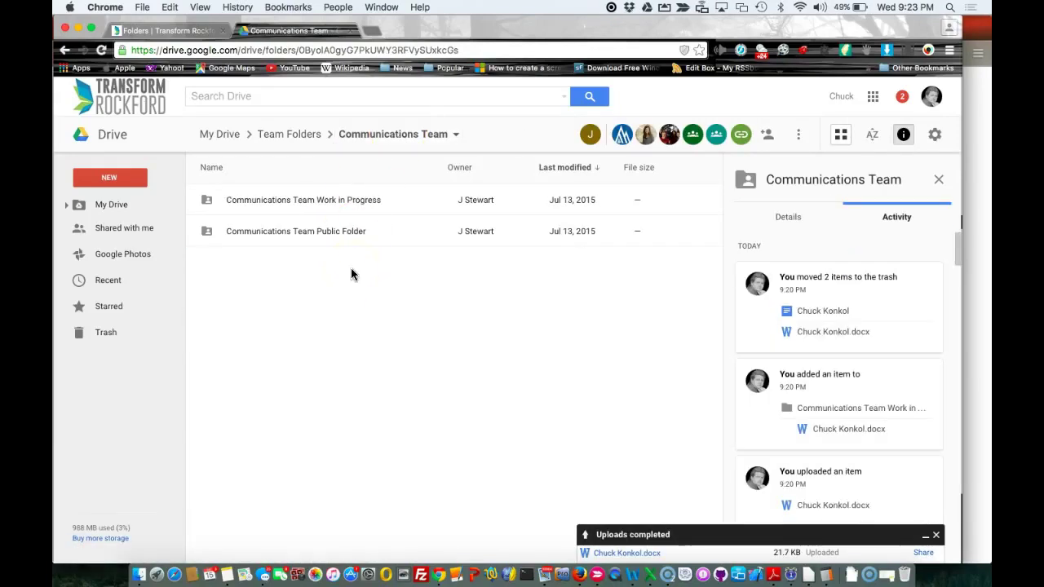
Create a new Google Doc in the Work in Progress folder, accepting its shared permissions
left_click(352, 272)
left_click(341, 201)
double_click(341, 202)
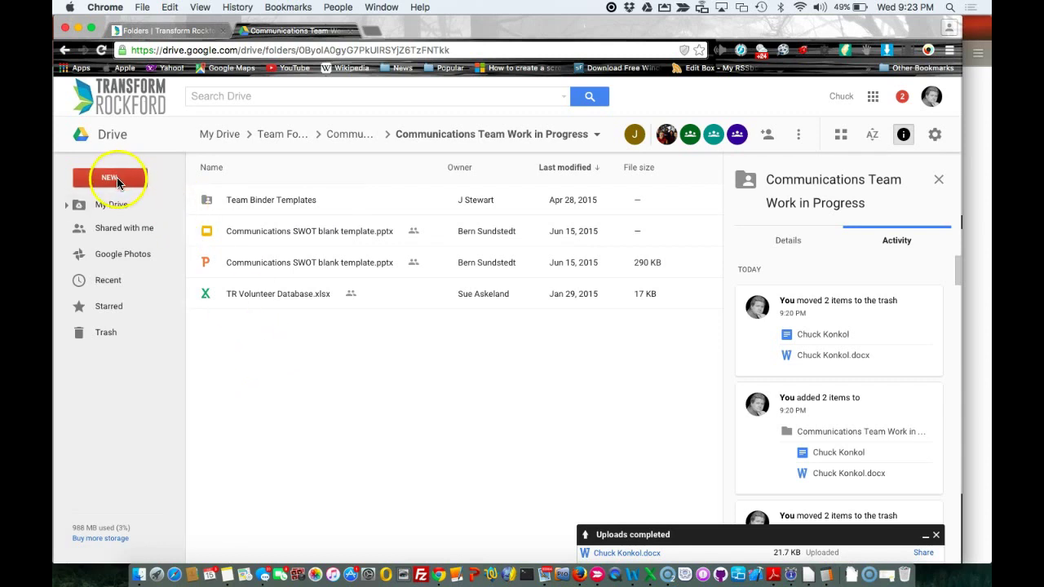
left_click(110, 178)
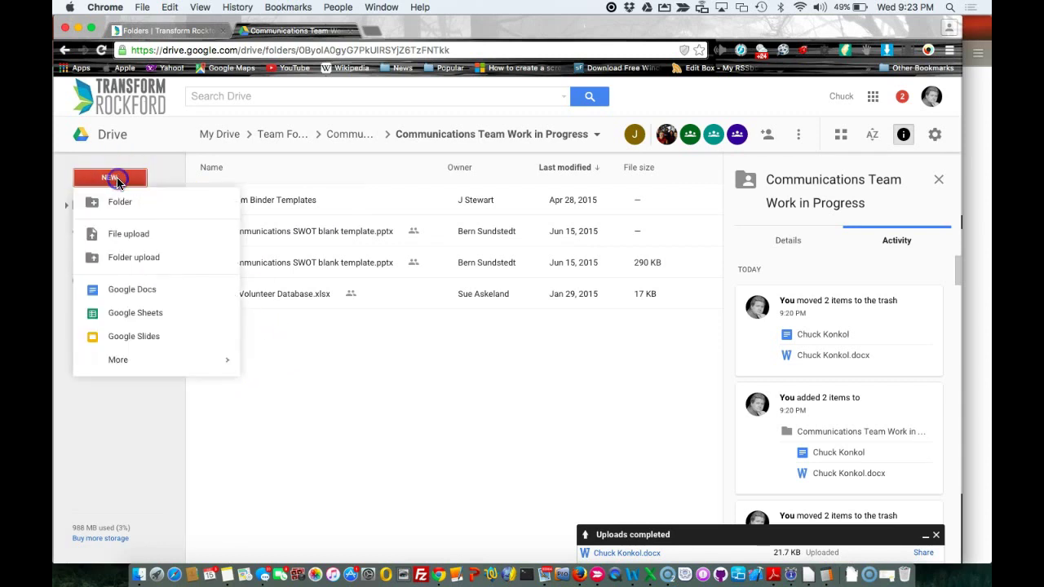
left_click(131, 290)
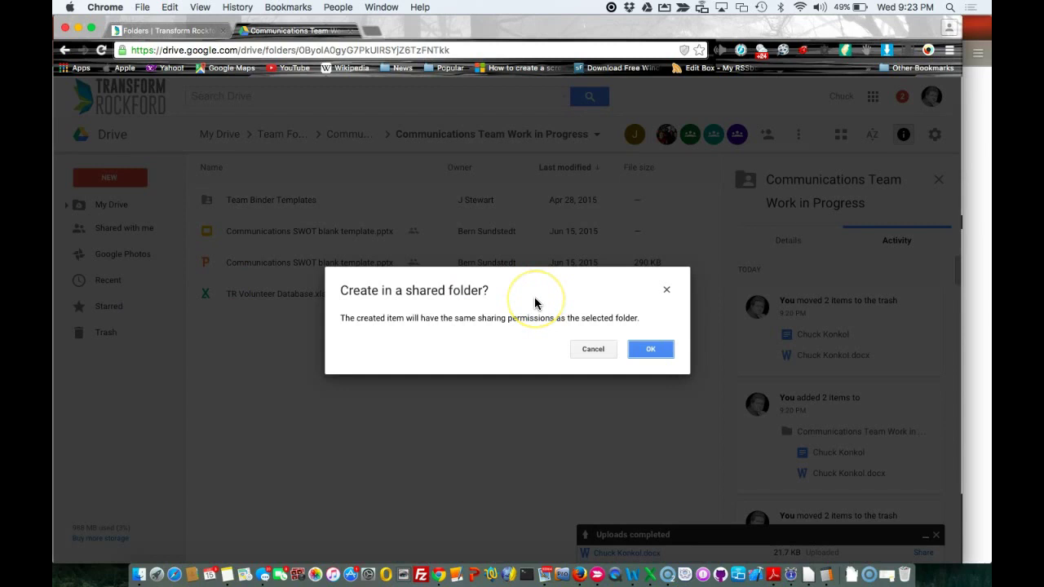
left_click(653, 352)
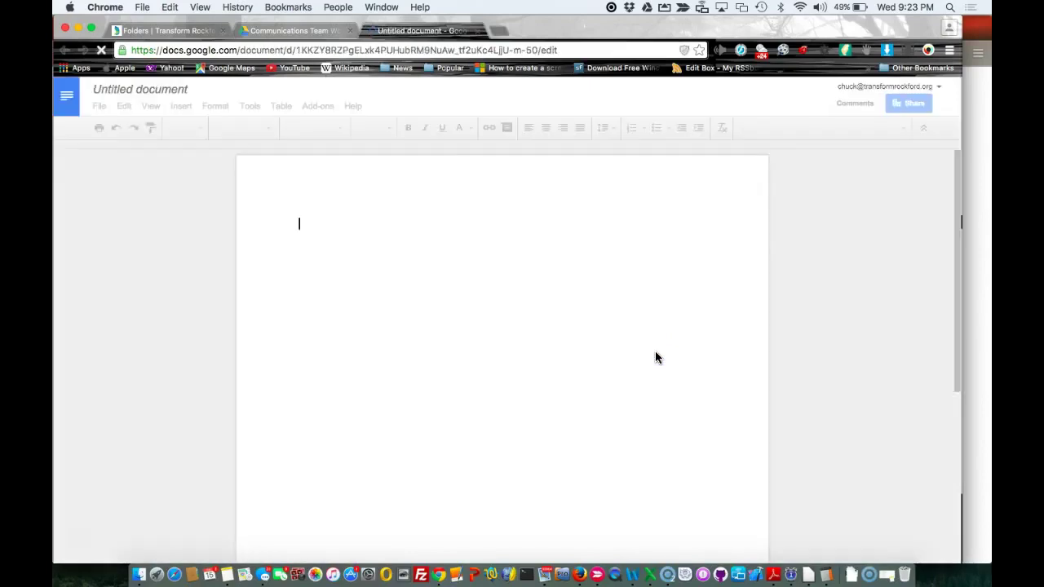
Type the user's full name on the document's first line and rename the document to that name
left_click(584, 279)
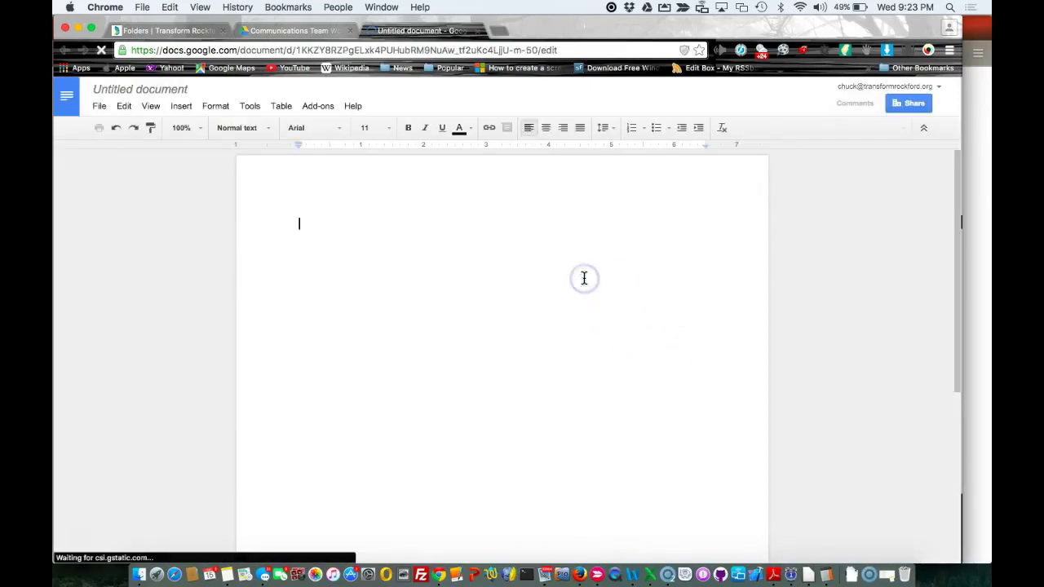
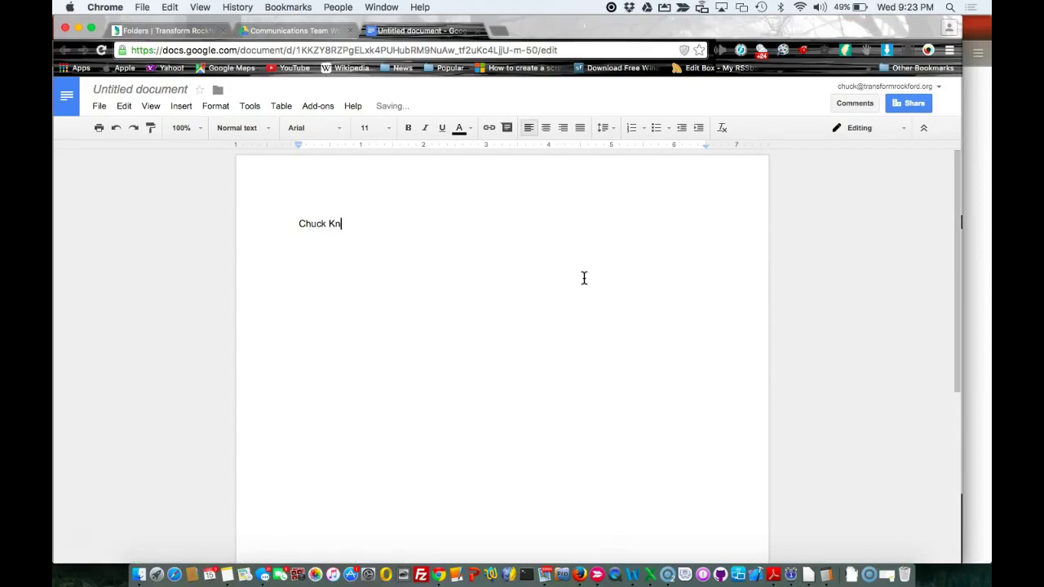
key("Return")
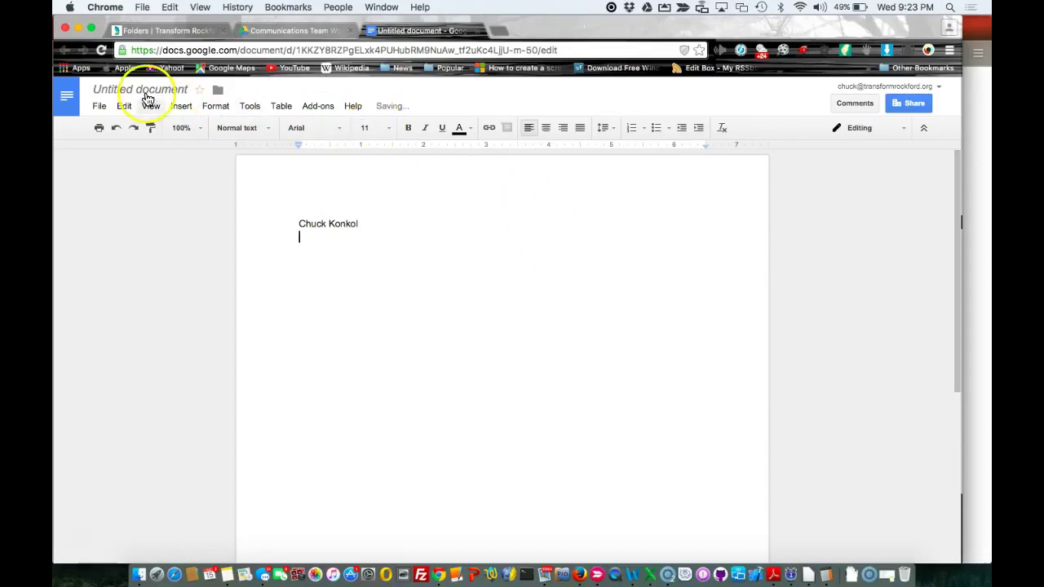
left_click(140, 91)
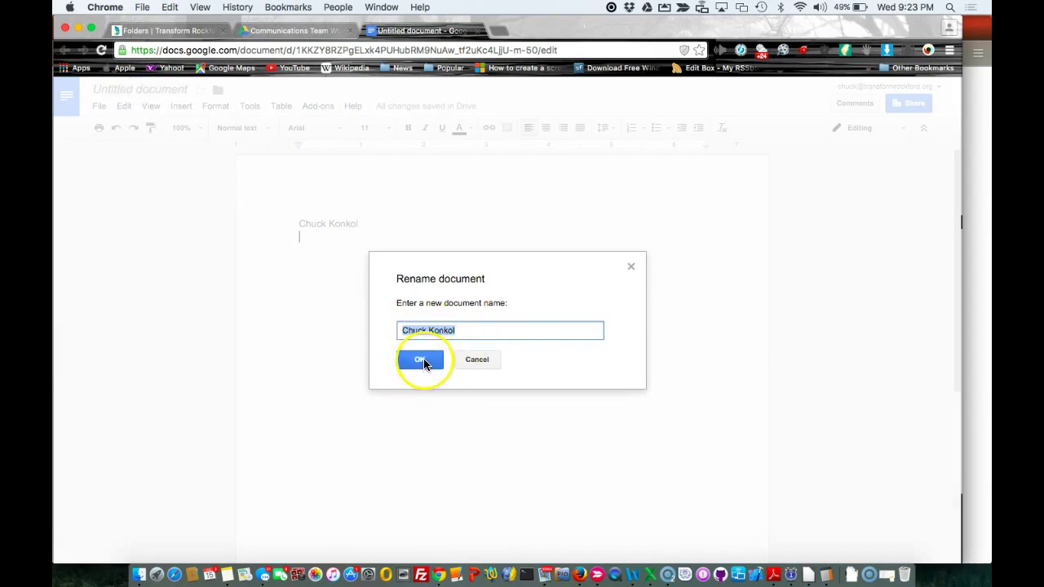
left_click(420, 361)
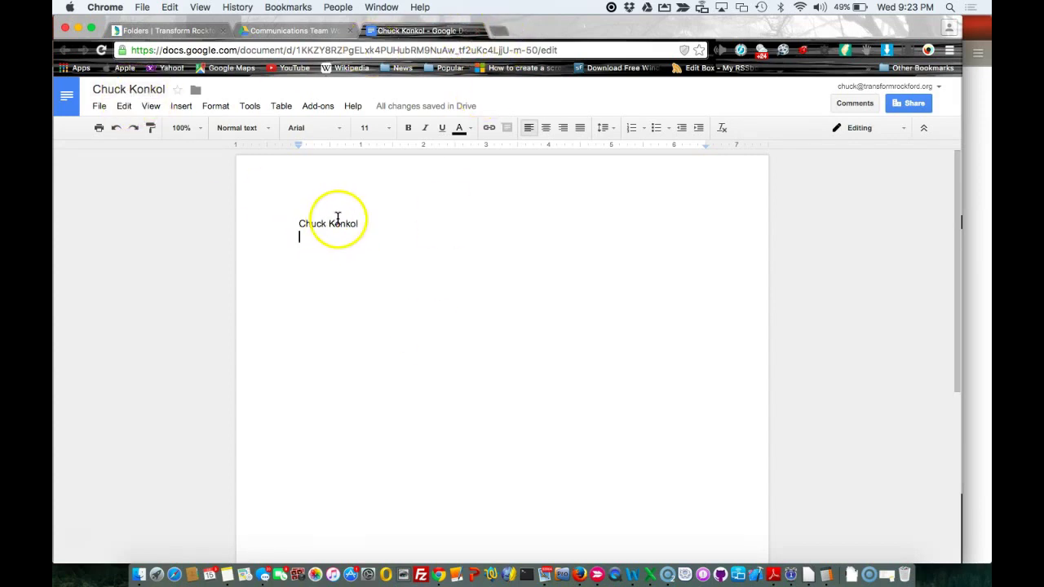
Close the document and reopen the user-named document from the Work in Progress folder
left_click(479, 31)
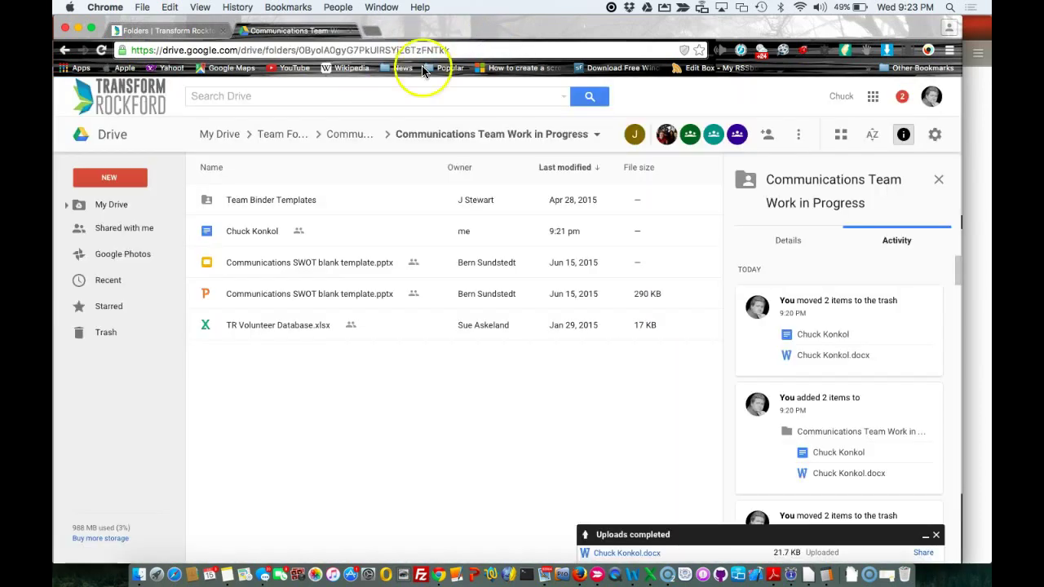
left_click(250, 234)
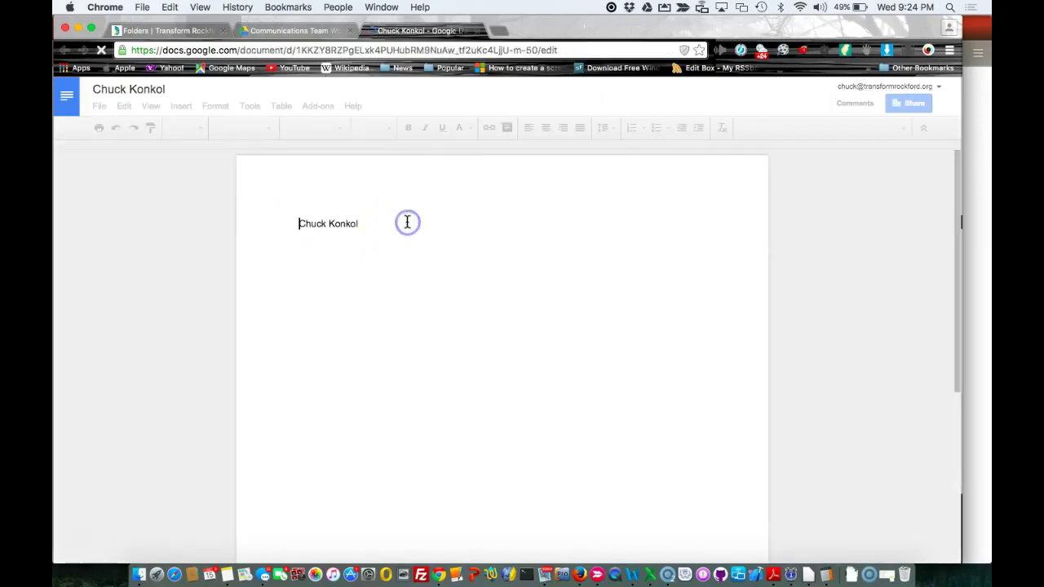
Add a new line below the name, then close the document to return to the Drive folder
left_click(407, 221)
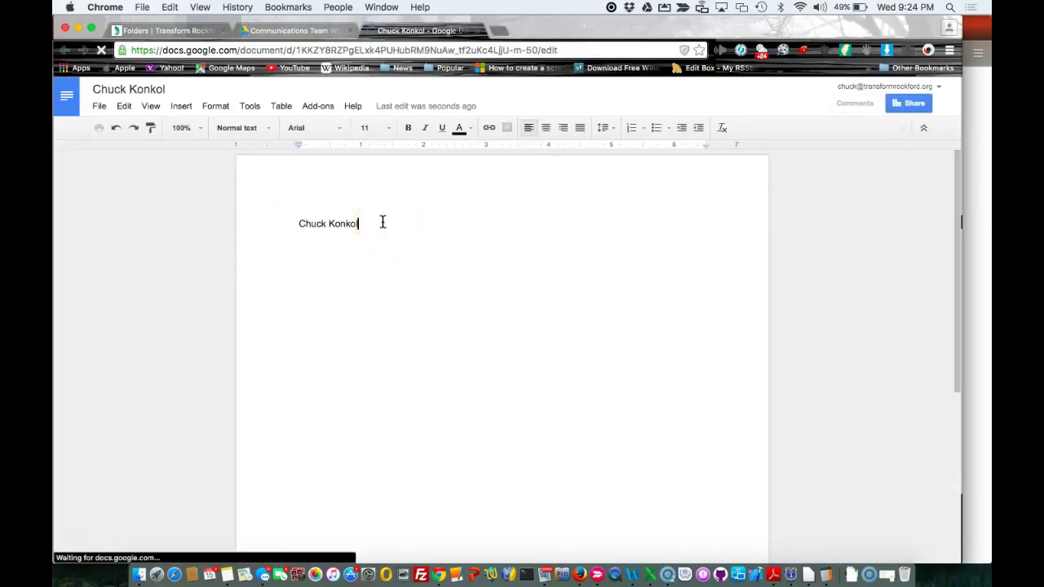
key("Return")
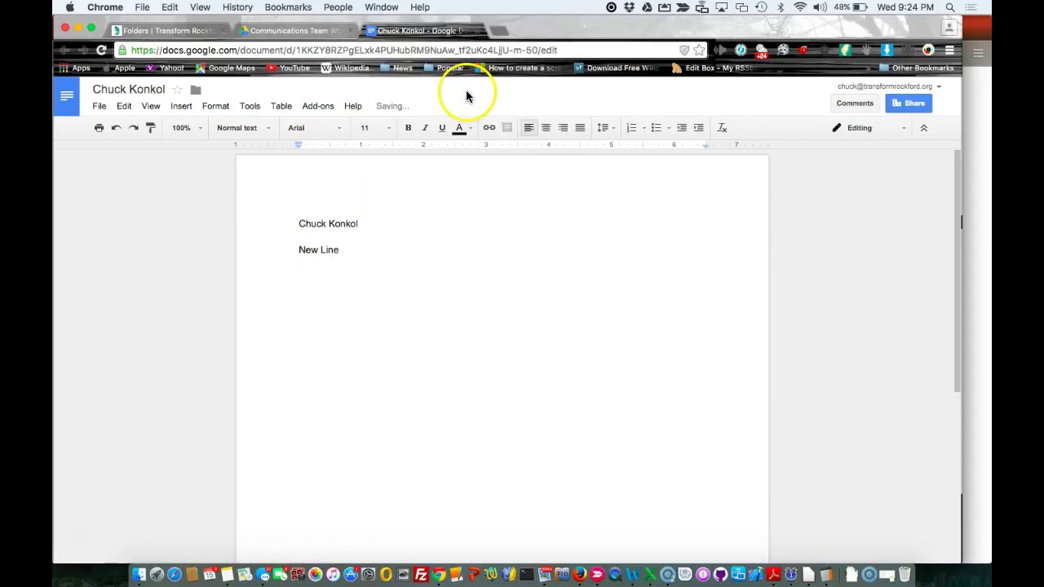
mouse_move(402, 110)
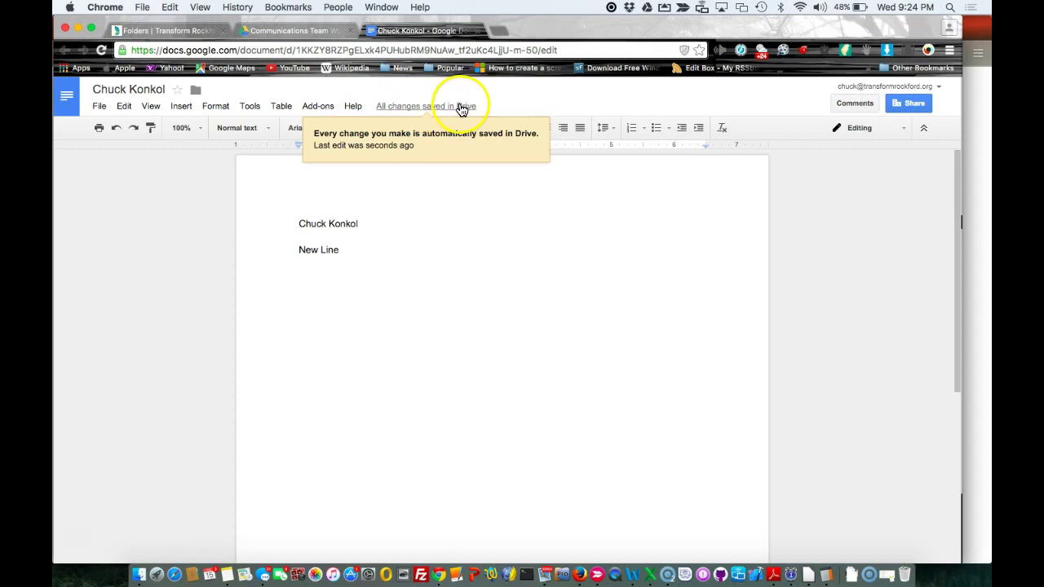
left_click(478, 31)
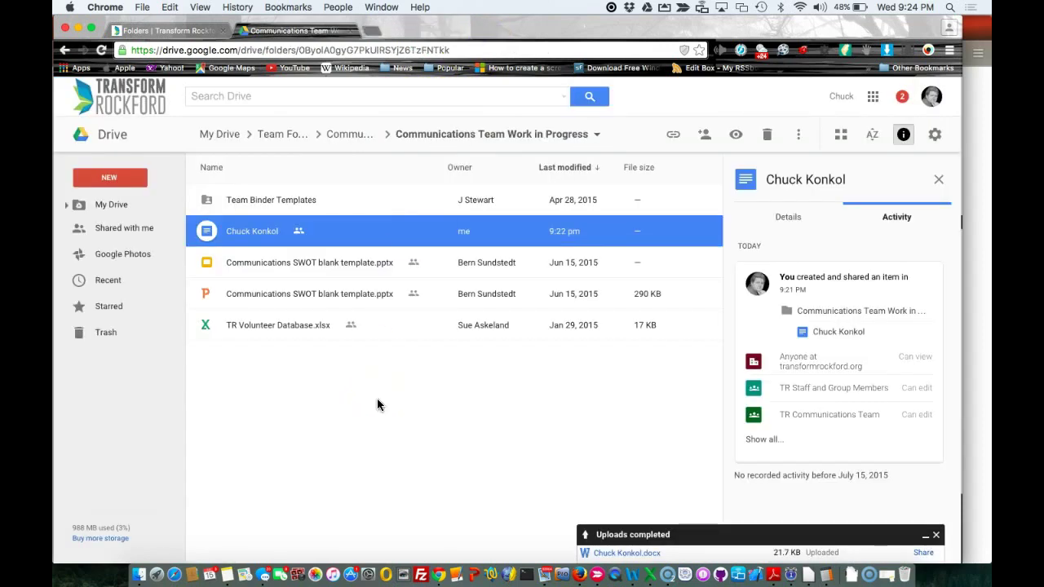
Share the Google Doc with an outside Gmail contact, confirming sharing outside the organisation
right_click(256, 229)
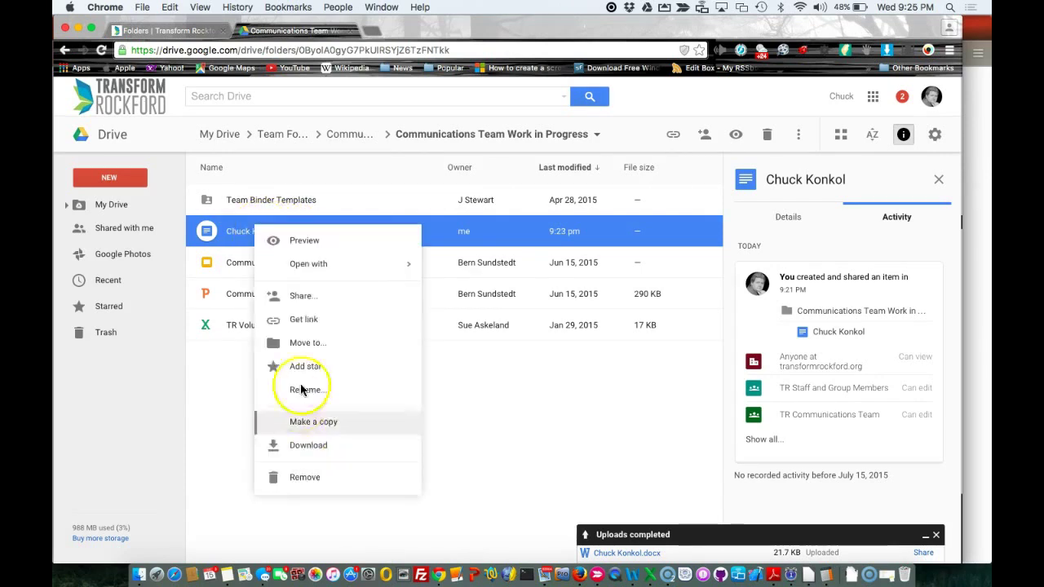
left_click(302, 297)
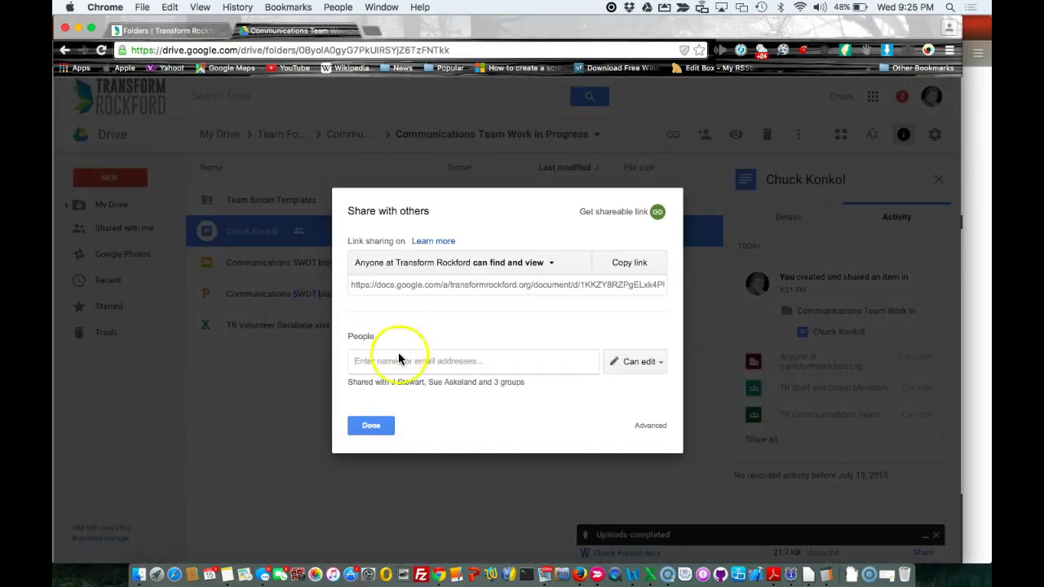
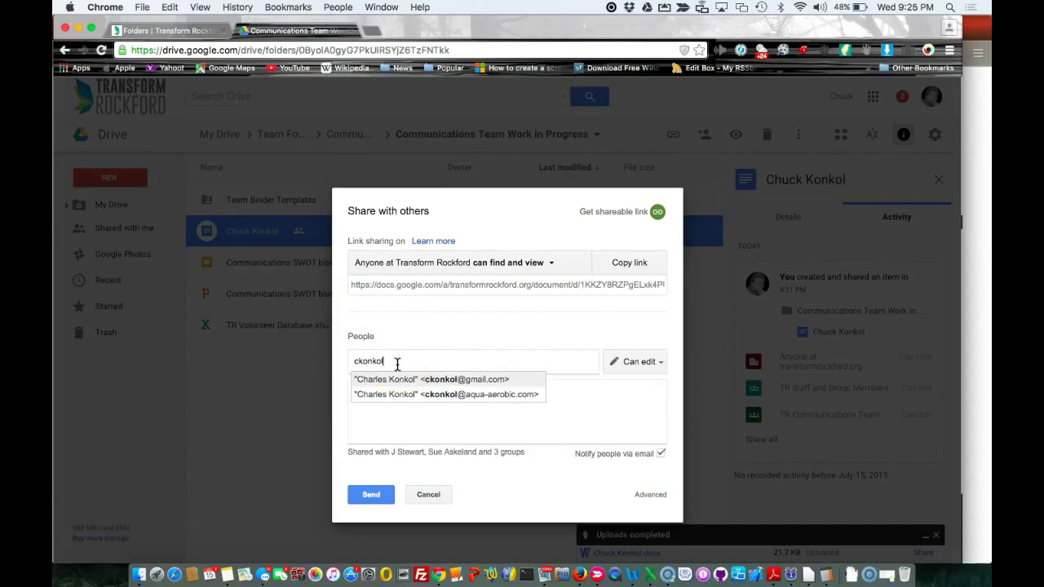
left_click(425, 380)
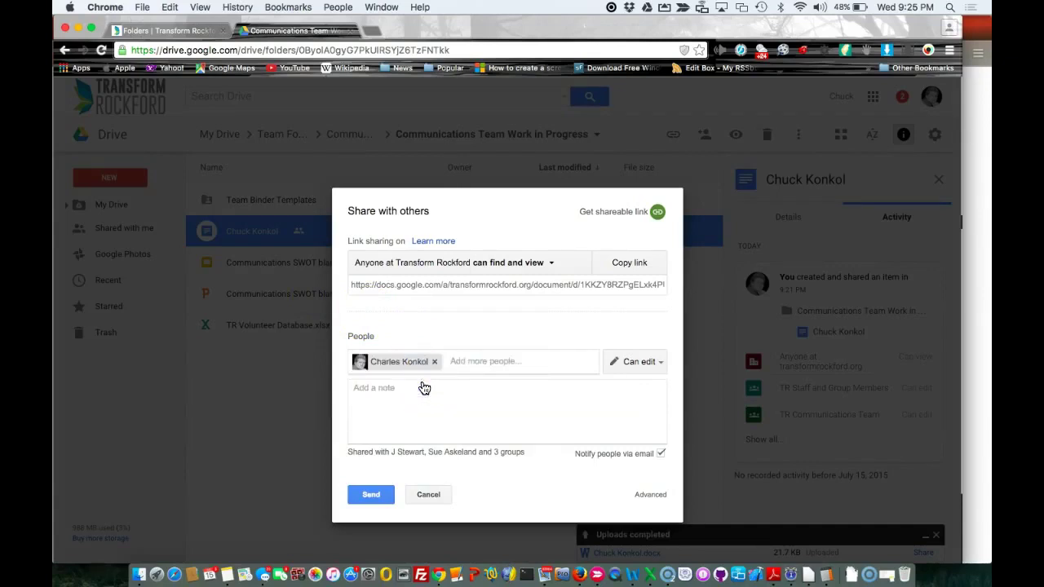
left_click(370, 495)
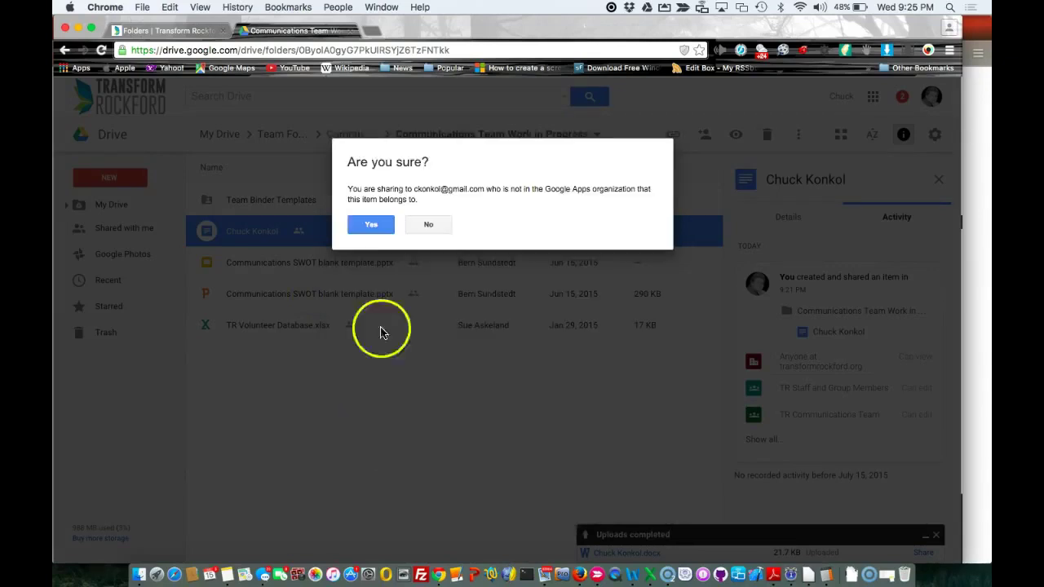
left_click(371, 226)
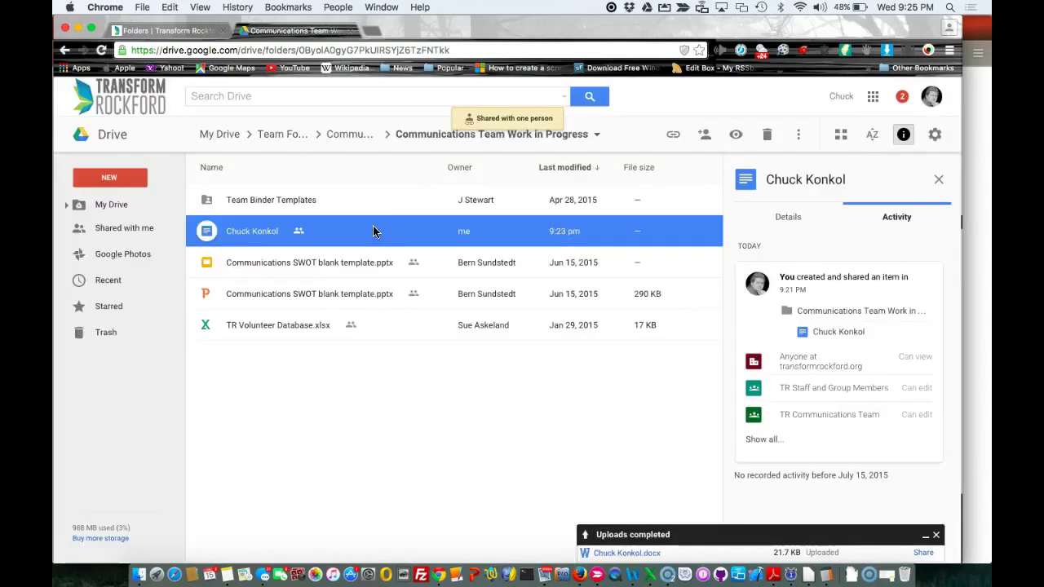
Remove the outside contact's access in the doc's sharing settings and save the changes
right_click(272, 235)
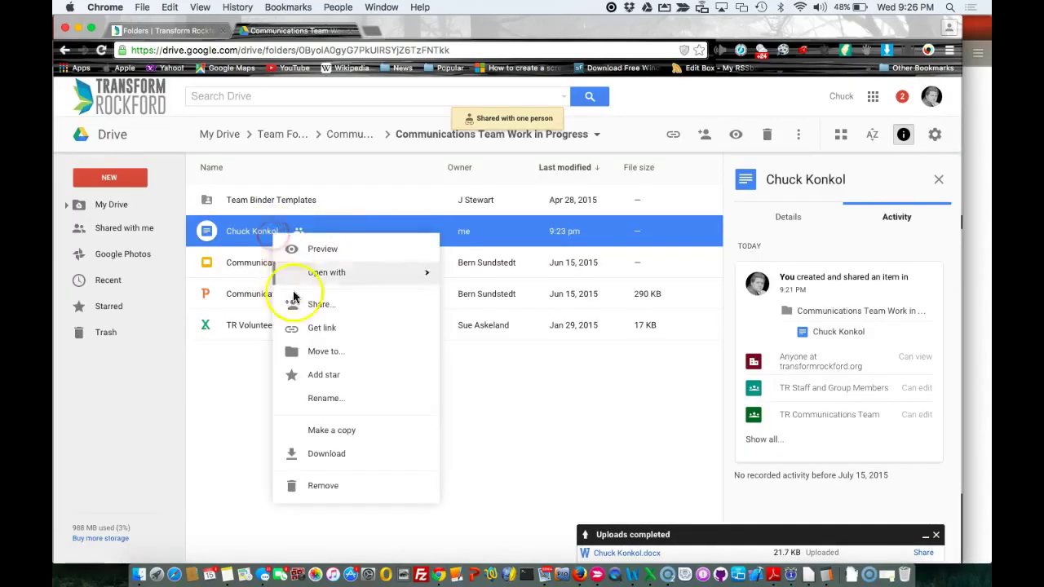
left_click(299, 305)
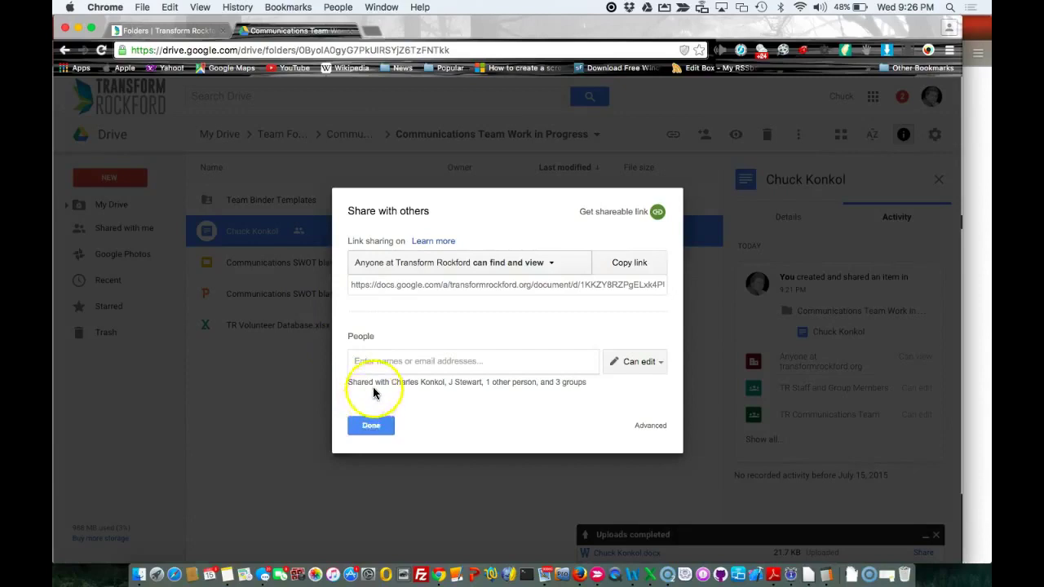
left_click(373, 387)
scroll(495, 318, "down", 1)
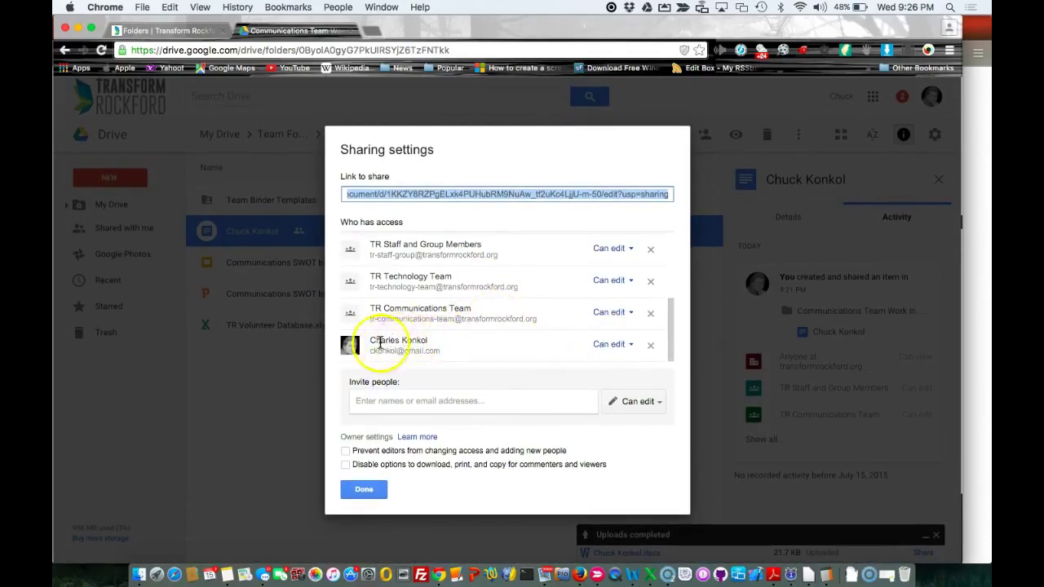
left_click(630, 346)
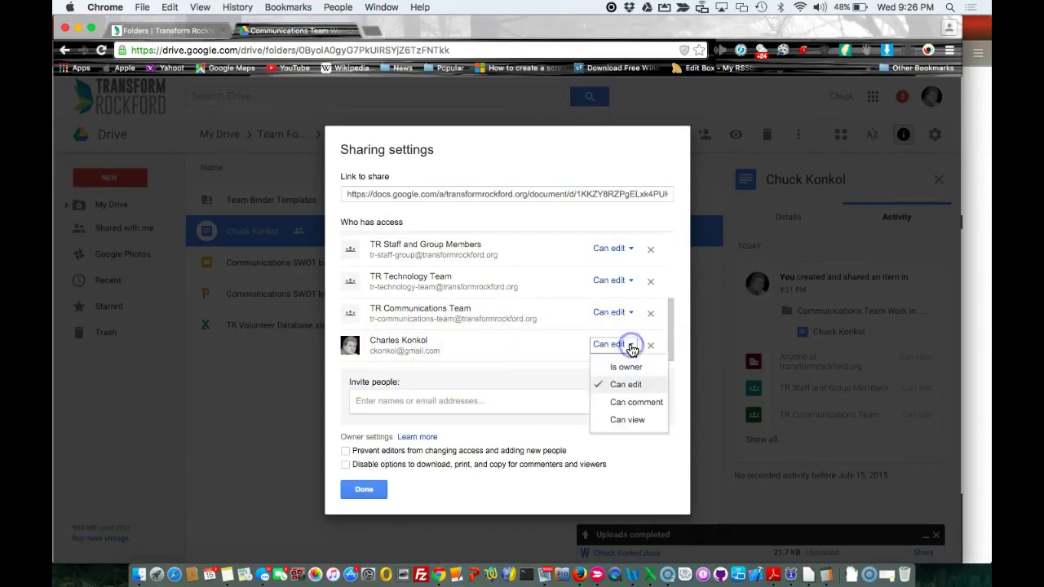
left_click(632, 348)
left_click(651, 350)
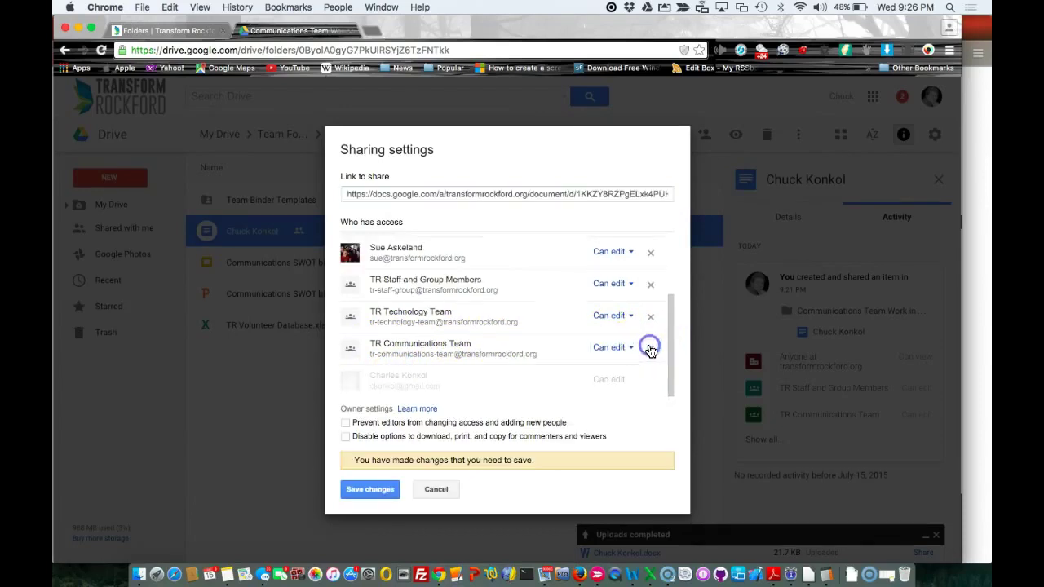
left_click(375, 494)
left_click(371, 491)
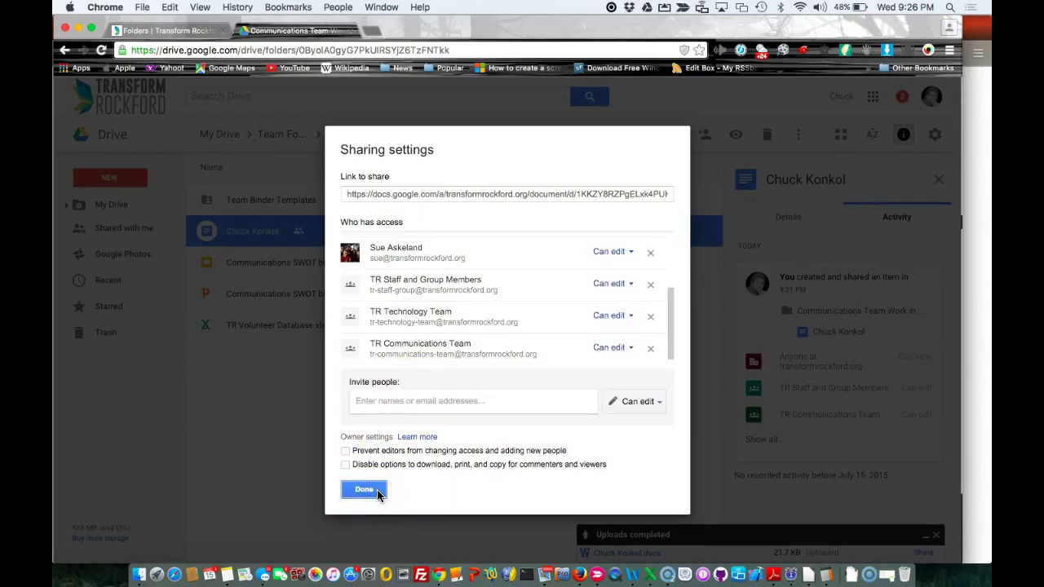
left_click(376, 492)
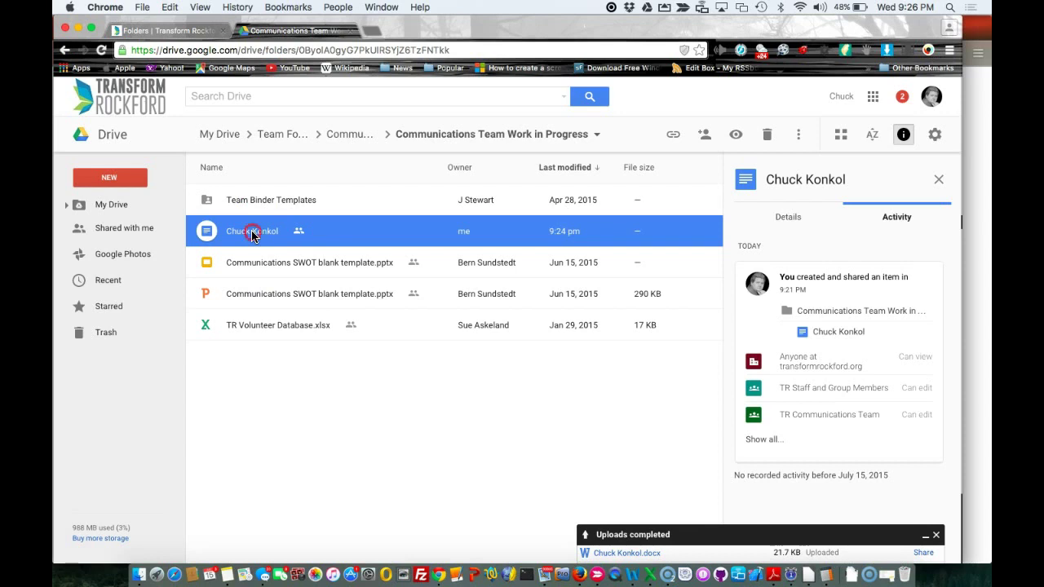
Remove the user-named Google Doc from the Work in Progress folder
right_click(251, 235)
left_click(297, 488)
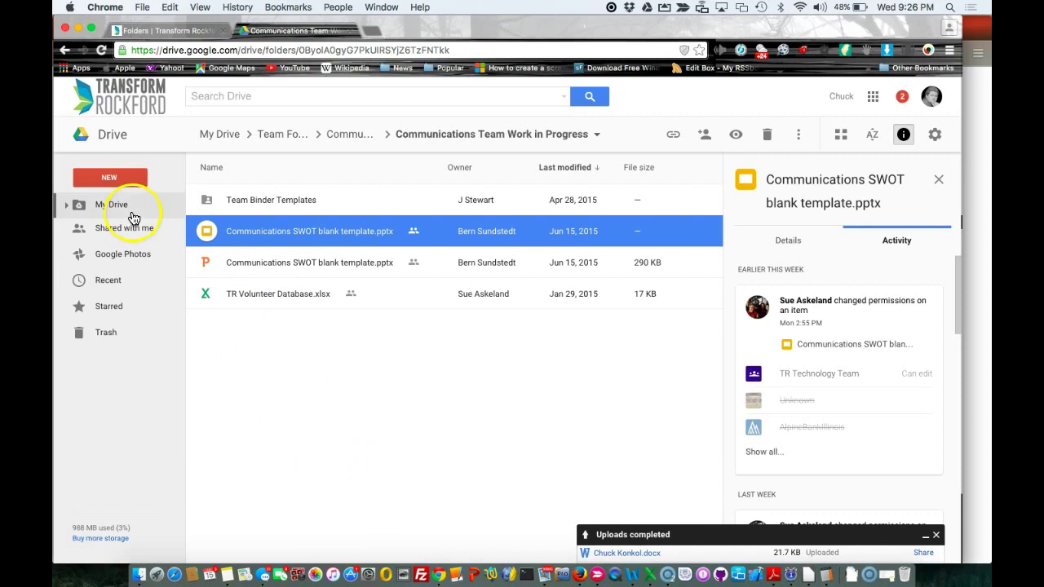
Upload the user-named .docx file from the Desktop via New > File upload
left_click(115, 180)
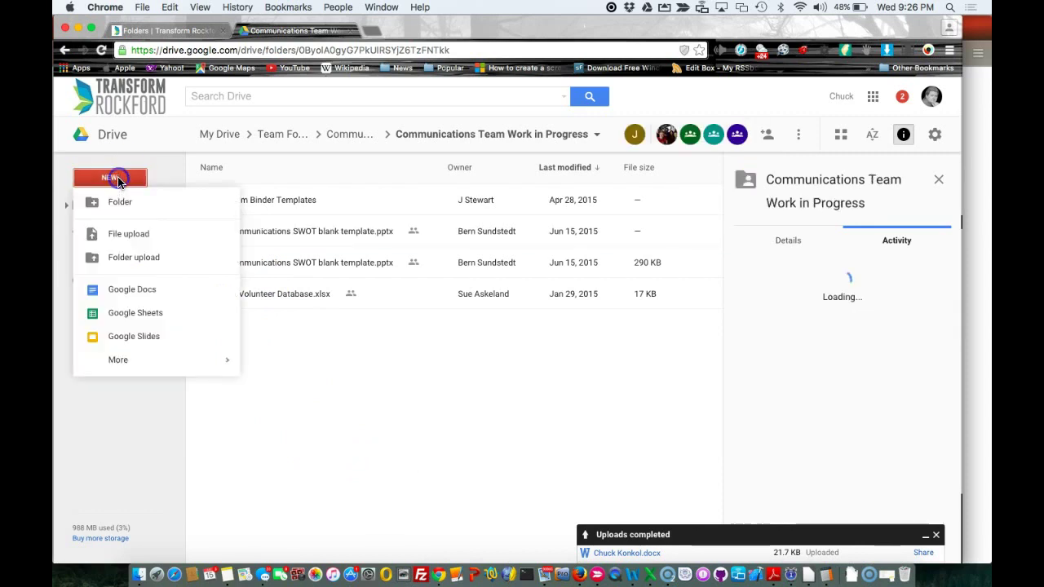
left_click(122, 237)
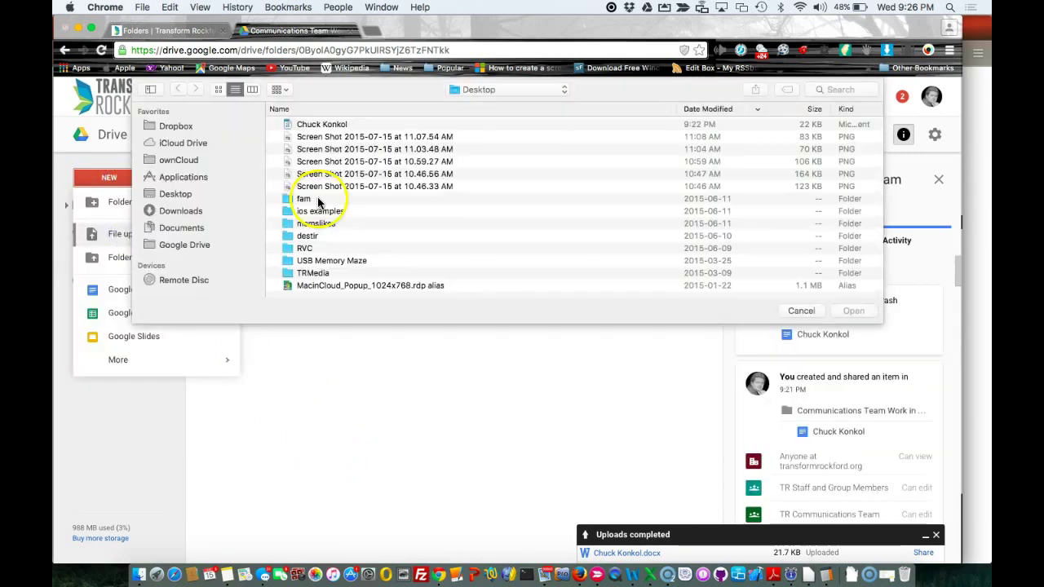
double_click(325, 125)
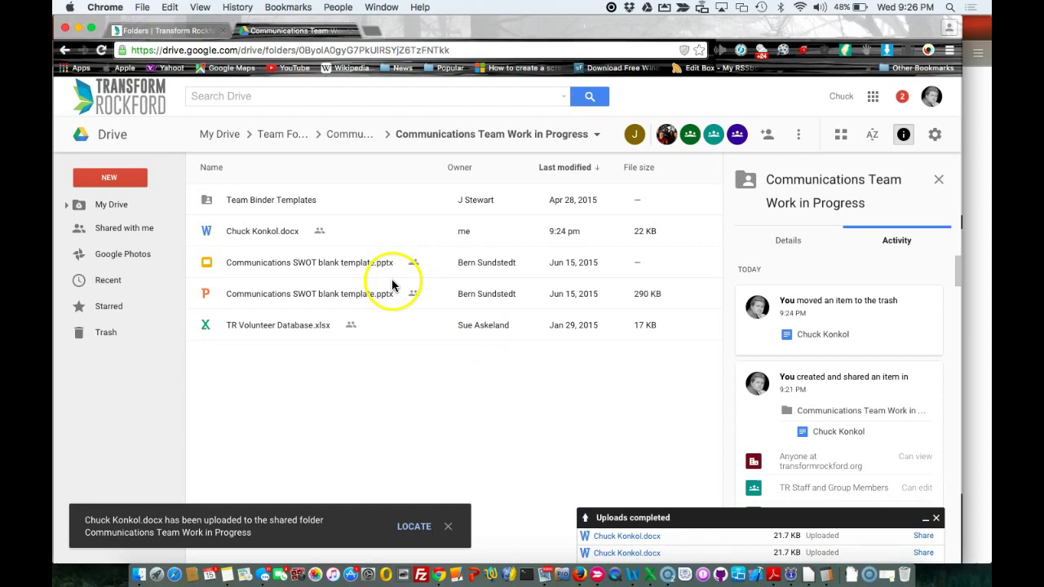
In Word, add the word 'Change' on the second line, save the file, and quit Word
left_click(631, 573)
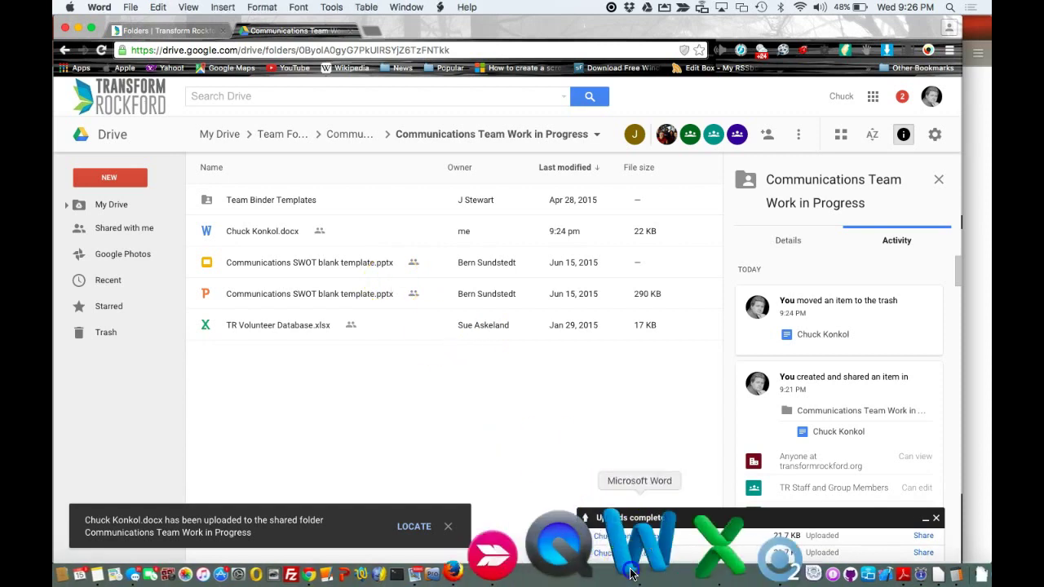
left_click(453, 211)
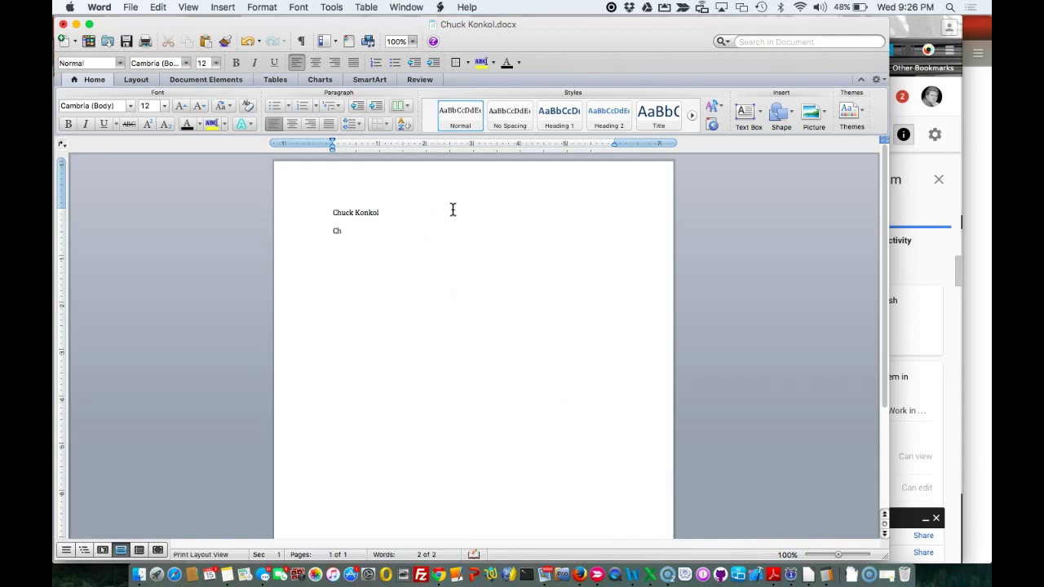
type("ange")
key("Return")
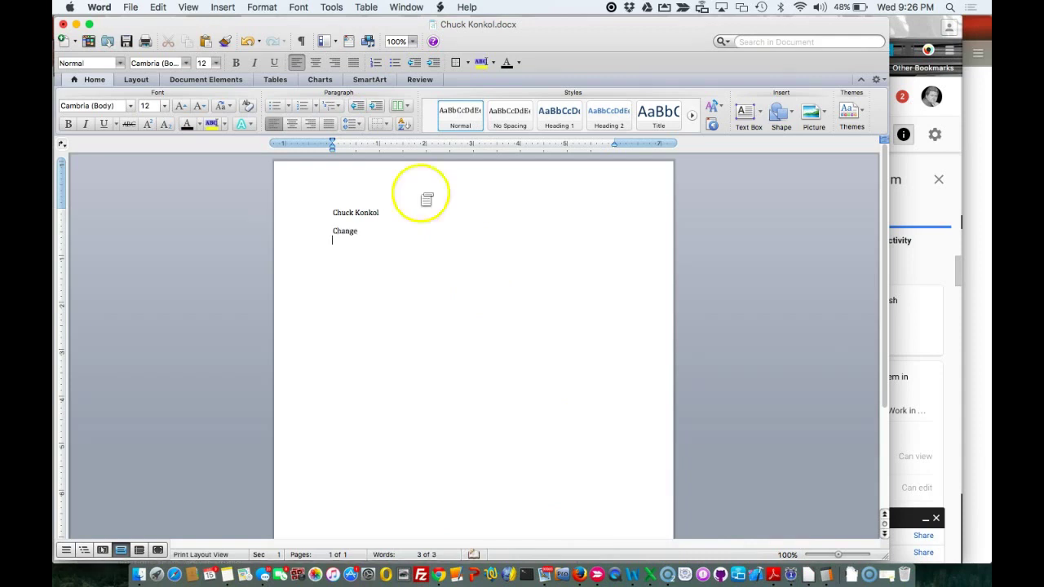
left_click(128, 42)
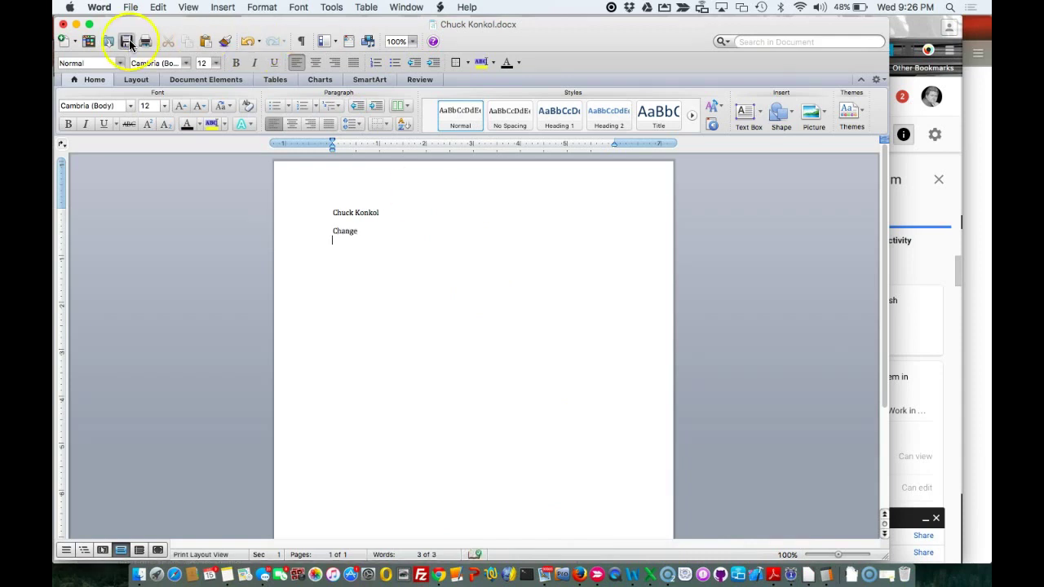
left_click(99, 8)
left_click(116, 129)
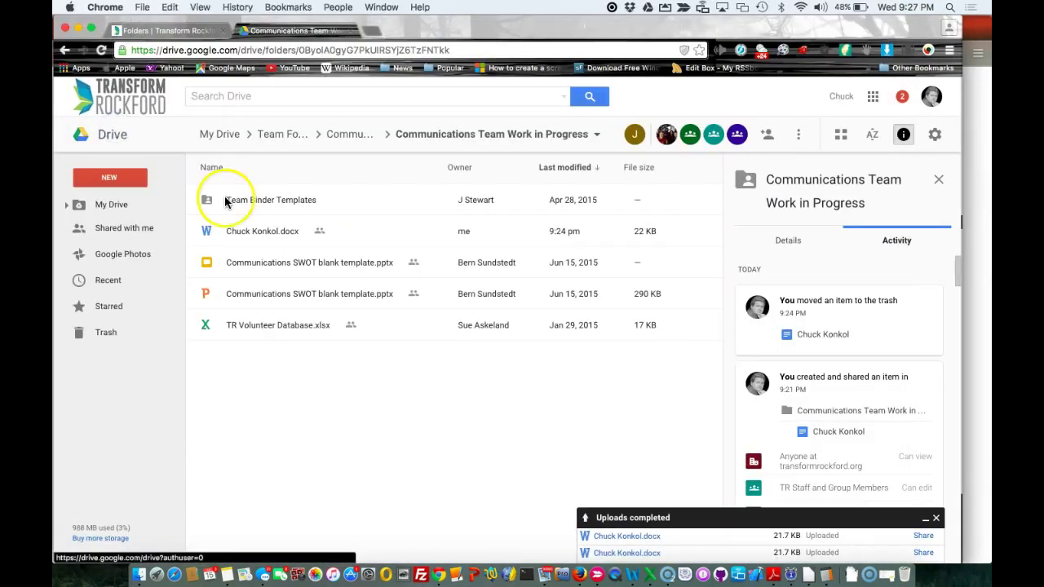
Preview the uploaded Word file, close the preview, and bring up the file's context menu again
right_click(249, 232)
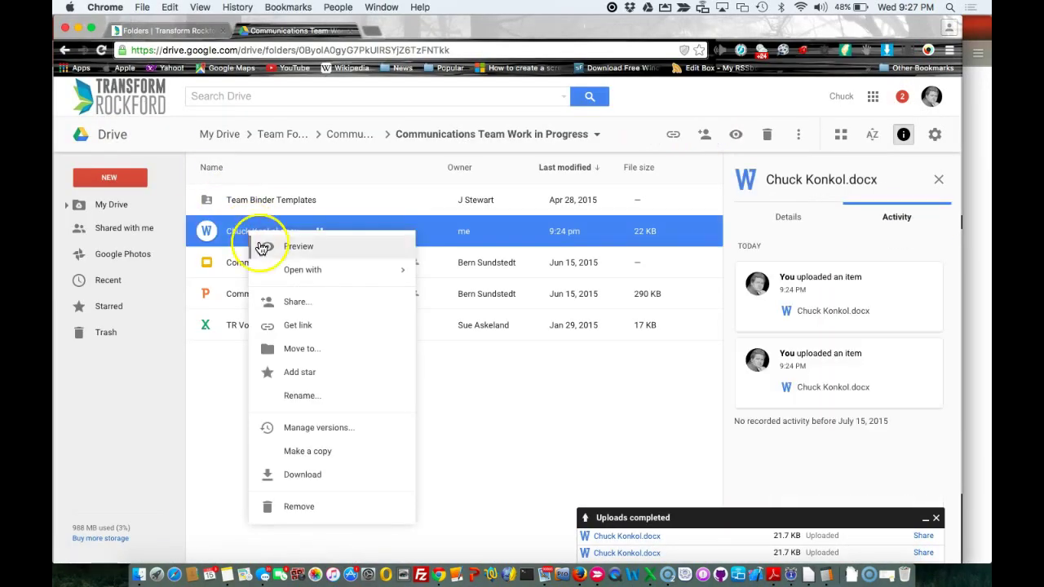
left_click(263, 241)
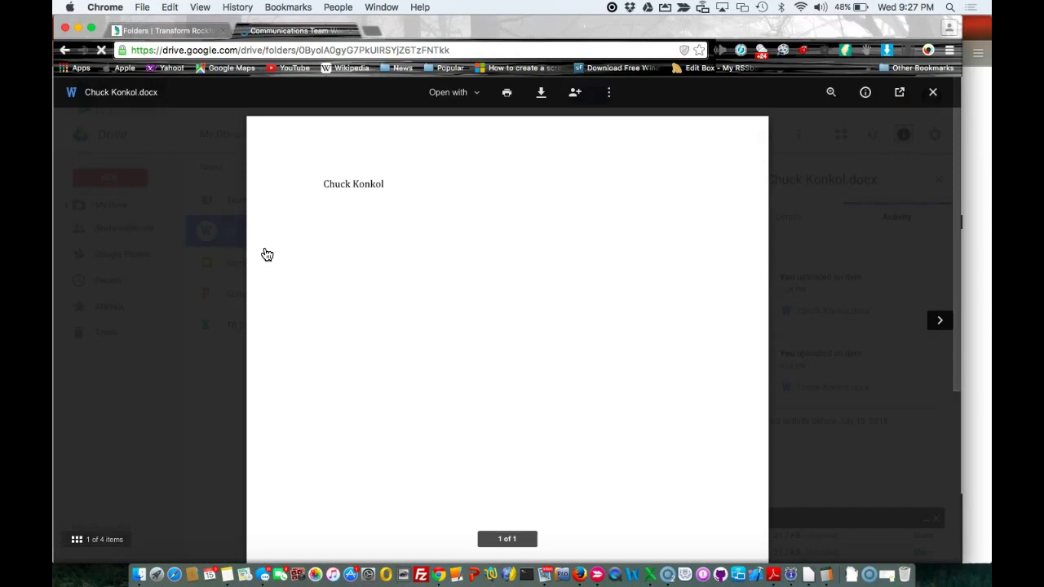
left_click(198, 296)
left_click(199, 297)
left_click(249, 234)
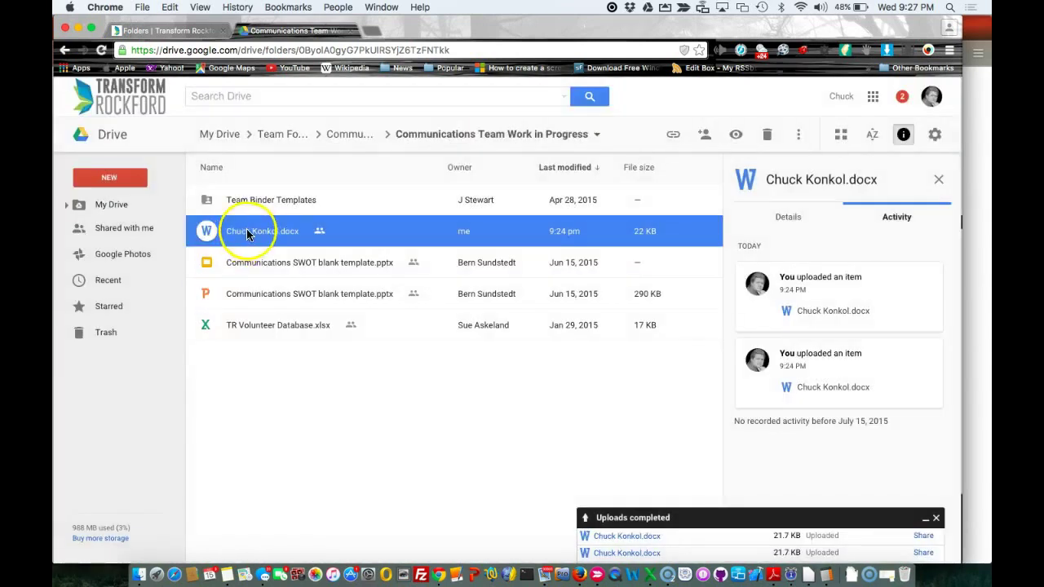
right_click(249, 232)
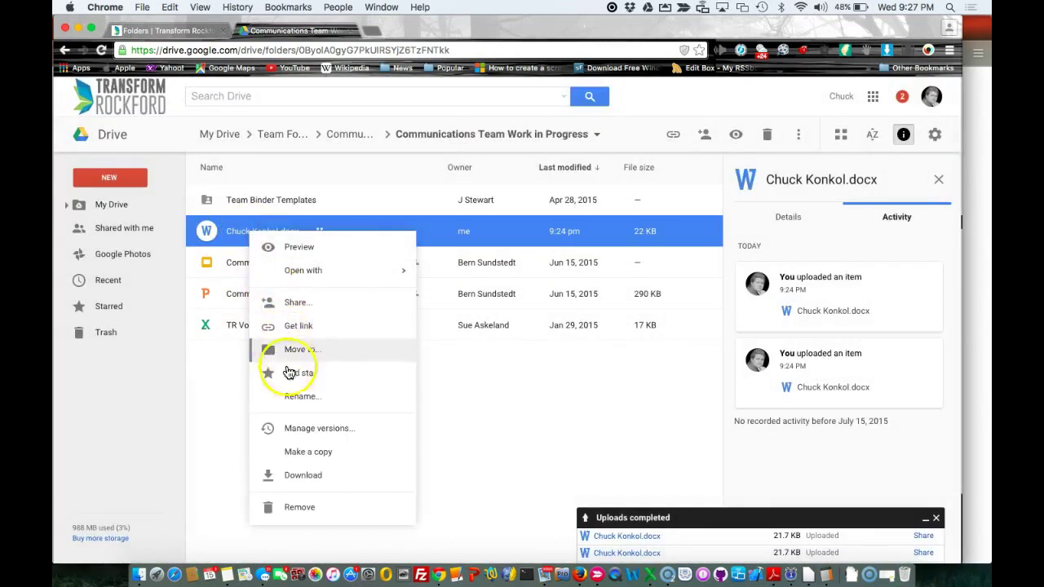
Upload the edited Desktop file as a new version through Manage versions, then preview it
left_click(292, 431)
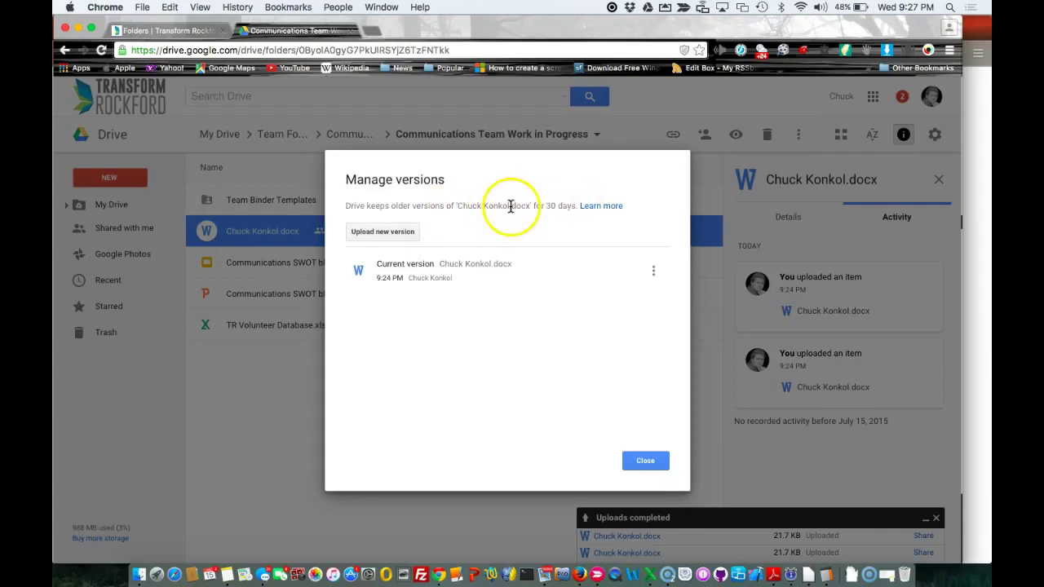
left_click(385, 234)
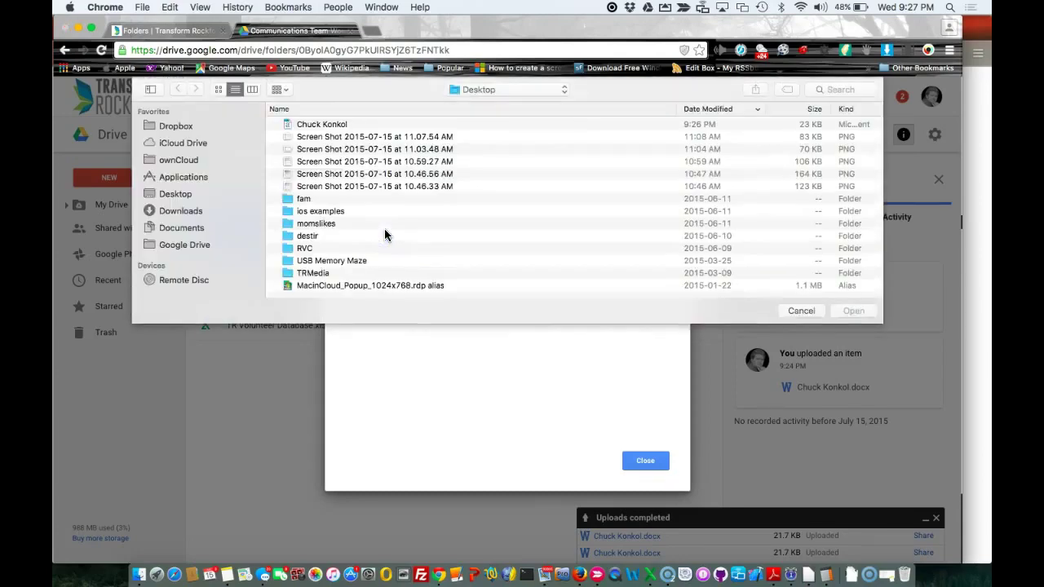
double_click(322, 127)
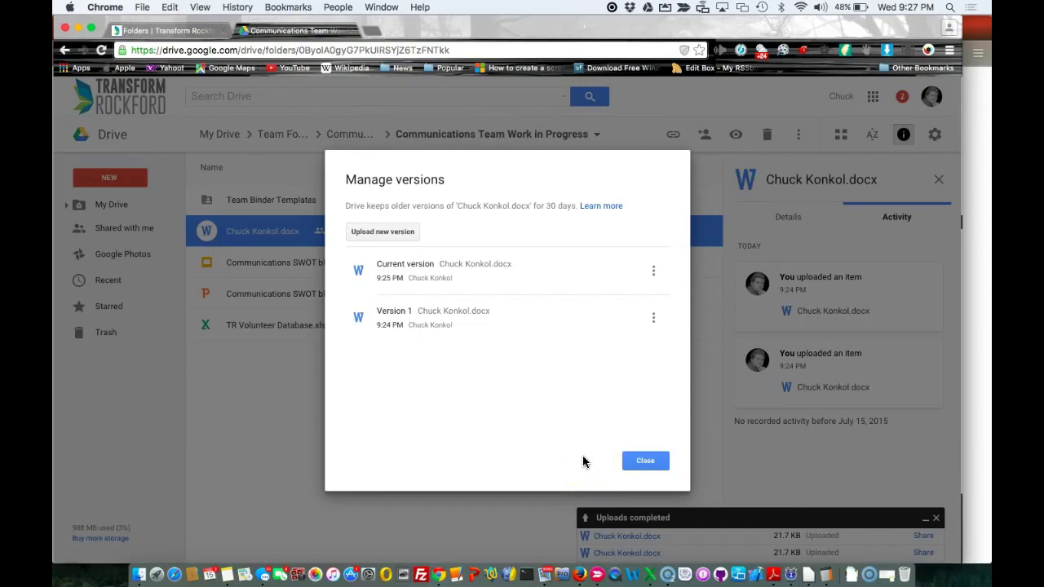
left_click(647, 461)
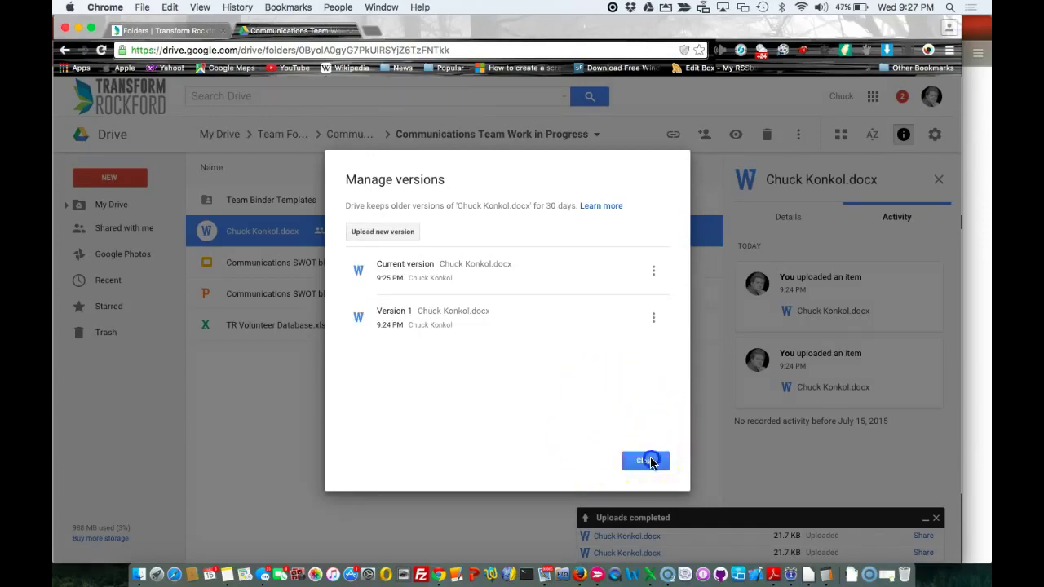
double_click(272, 239)
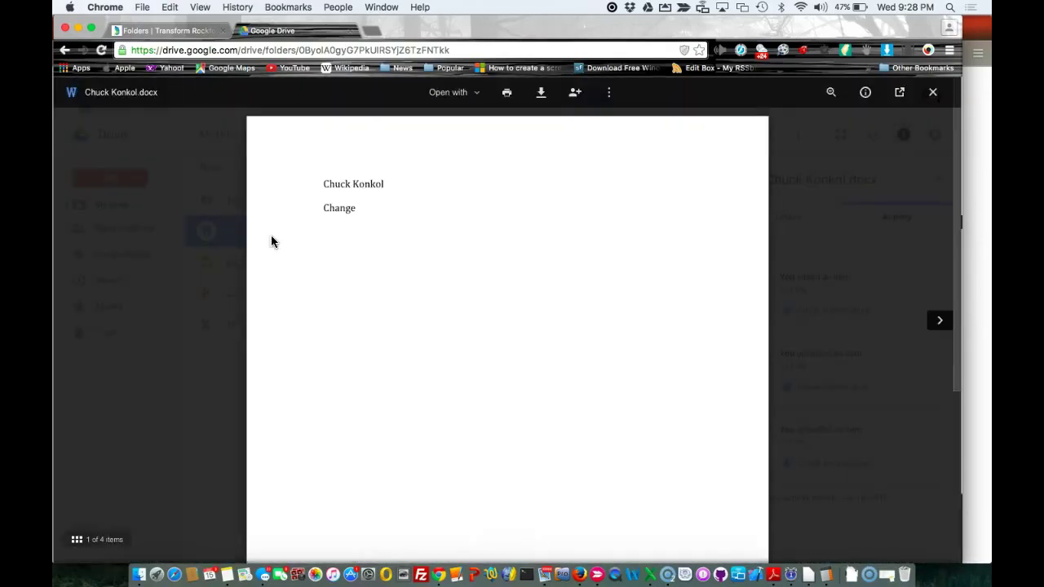
Close the preview, preview the updated Word file once more, then close it back to the folder
left_click(208, 407)
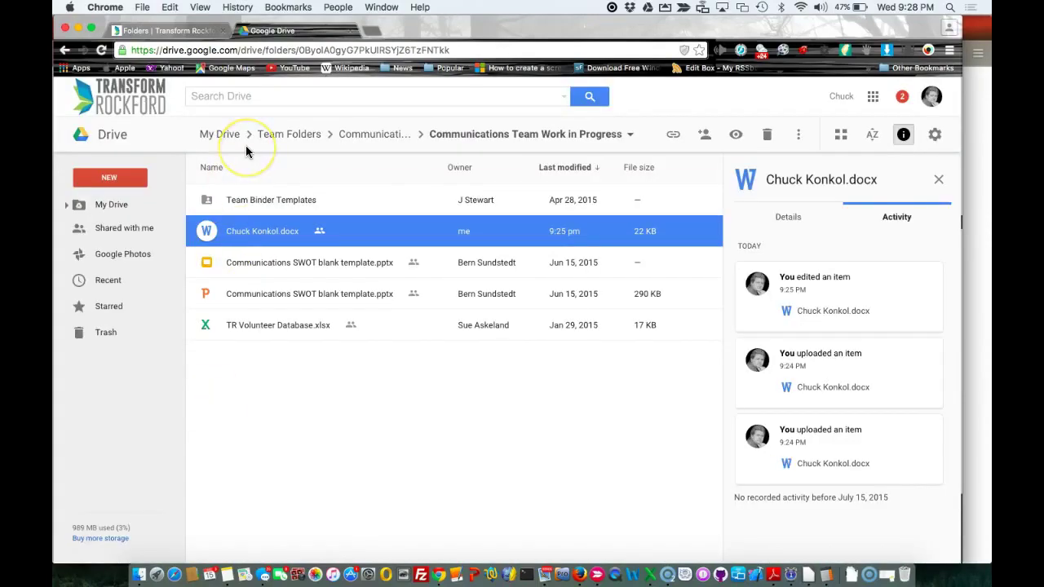
left_click(253, 229)
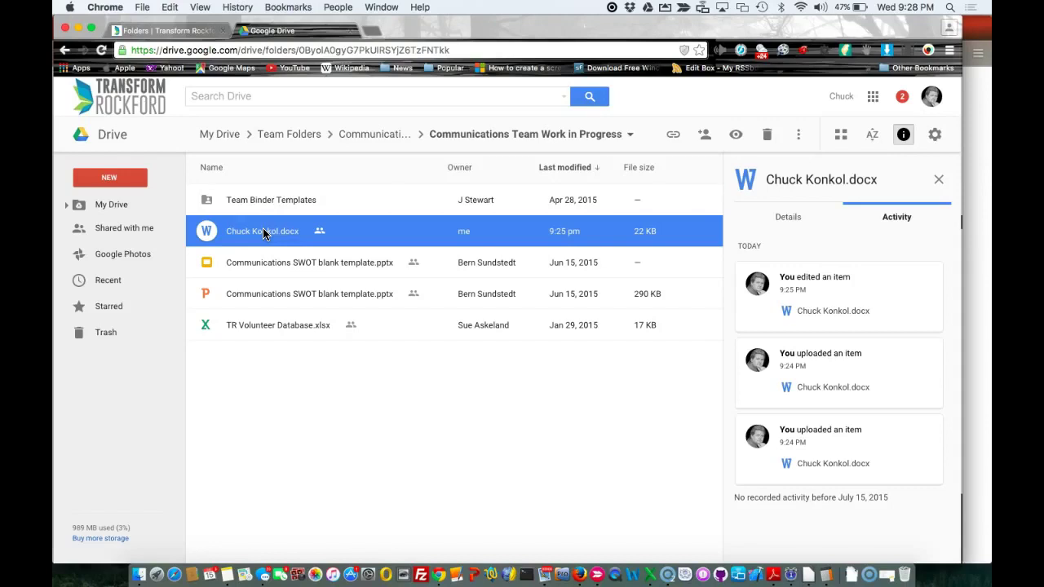
right_click(262, 233)
left_click(277, 245)
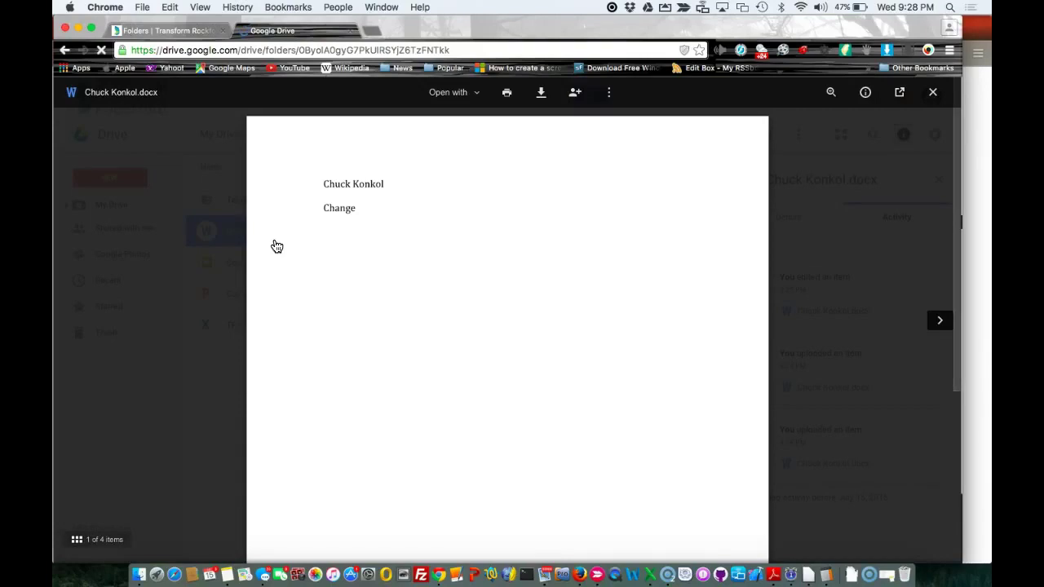
left_click(217, 258)
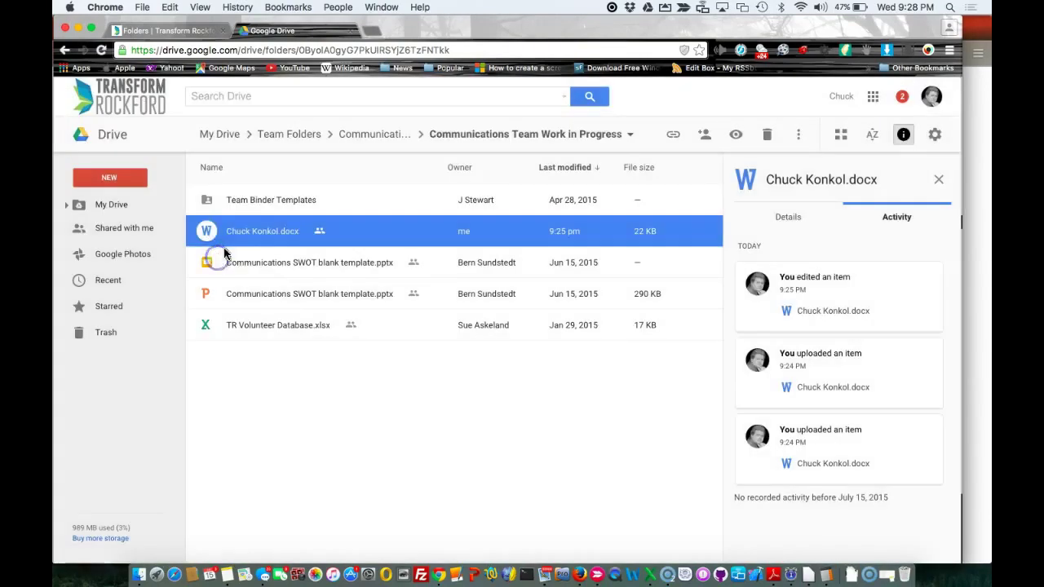
right_click(252, 233)
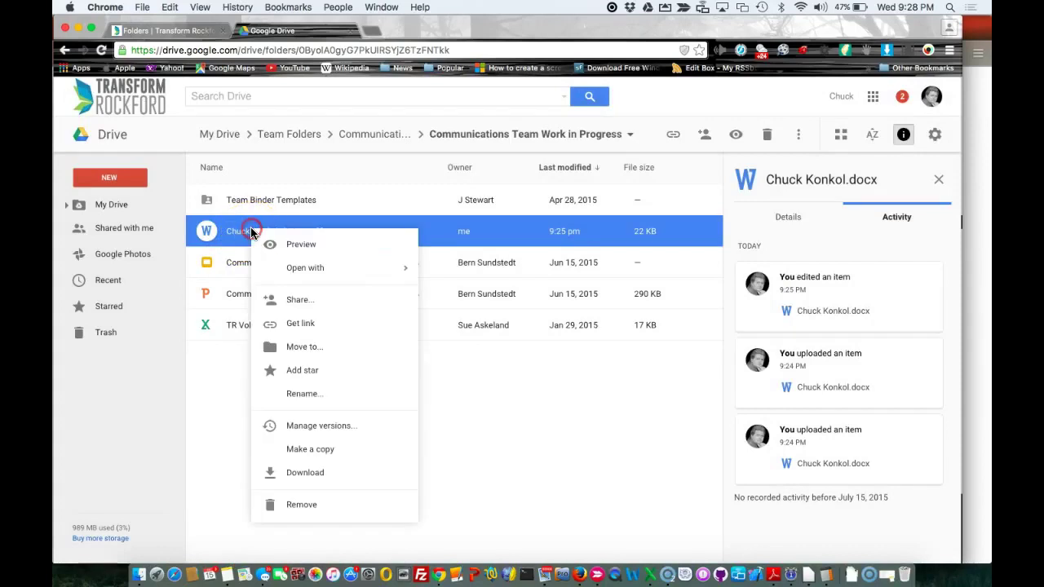
left_click(287, 426)
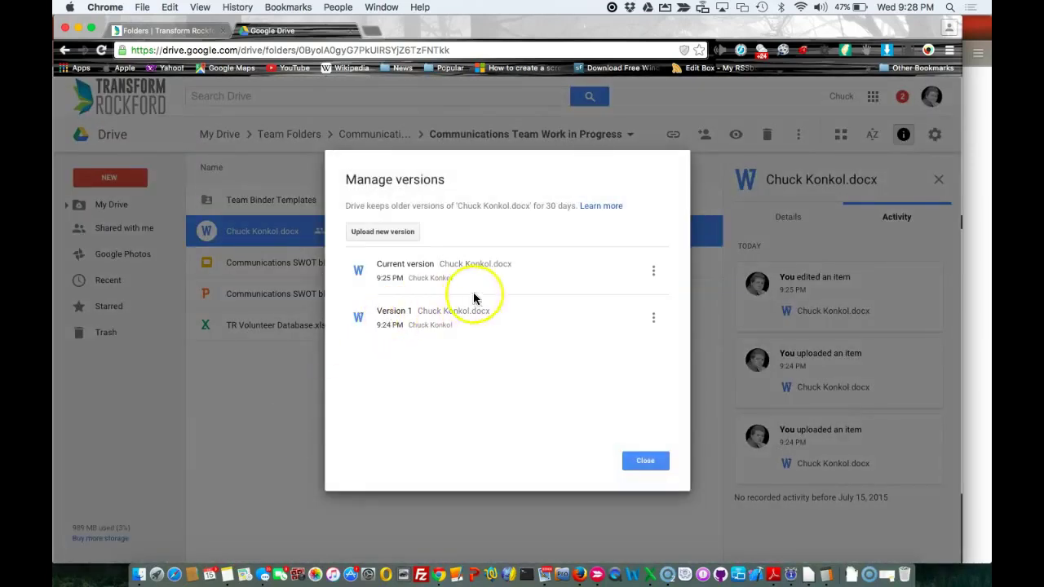
left_click(654, 271)
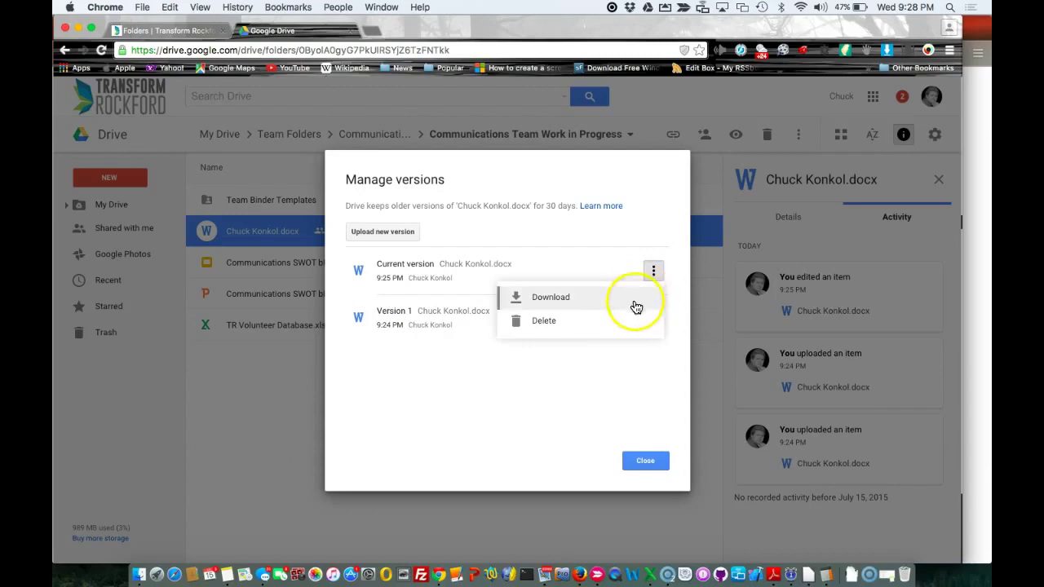
left_click(620, 368)
left_click(655, 315)
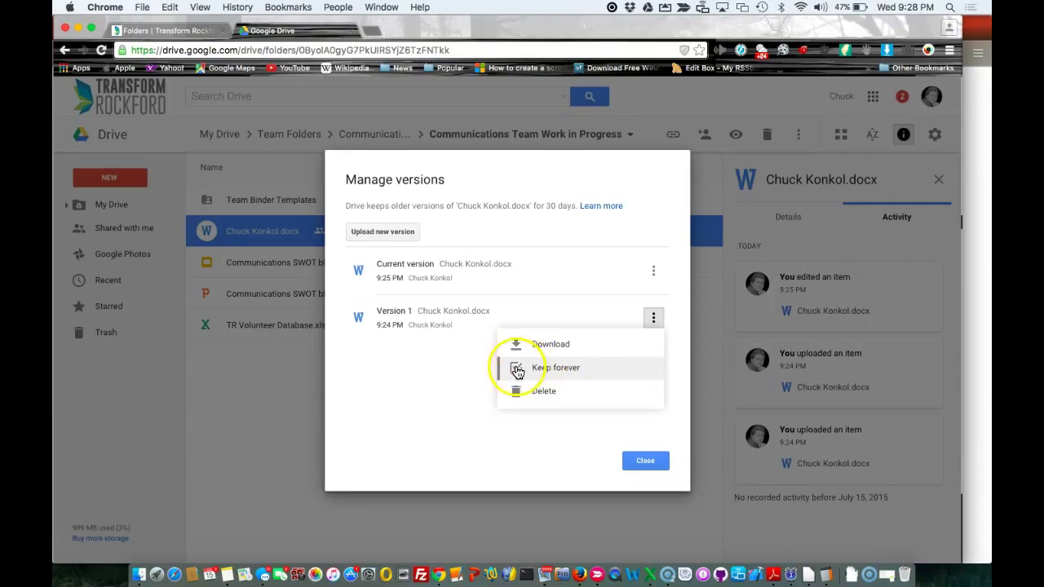
left_click(465, 368)
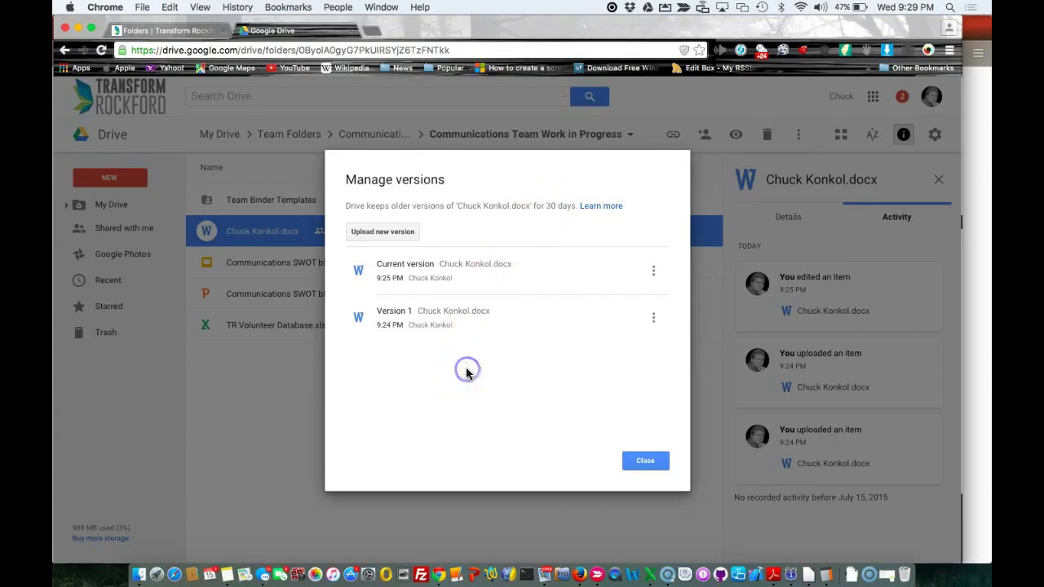
left_click(636, 462)
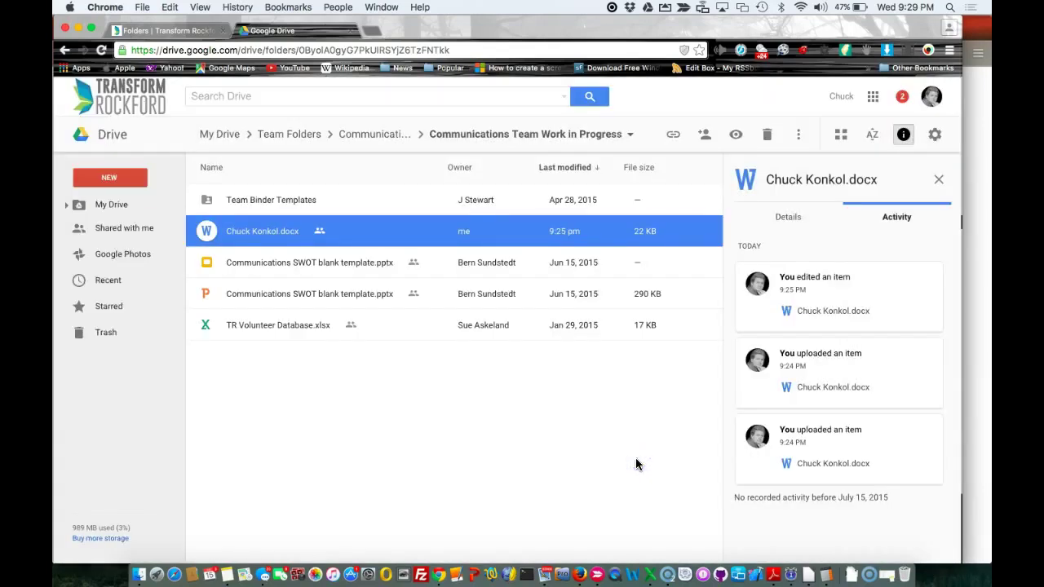
Trash the Word document from Work in Progress, then view Trash sorted by Last modified, oldest first
left_click(273, 230)
left_click(287, 237)
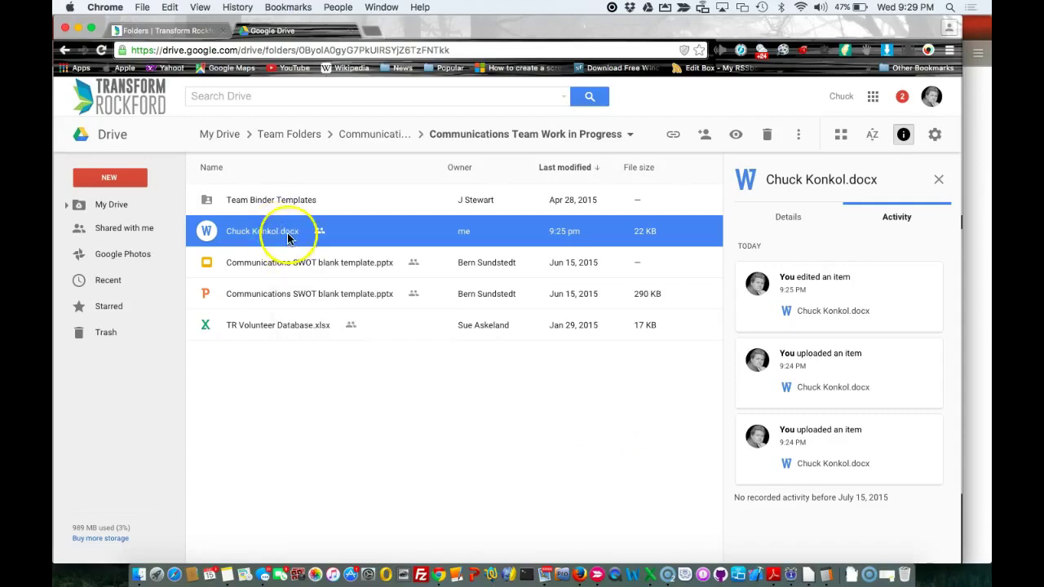
left_click(766, 137)
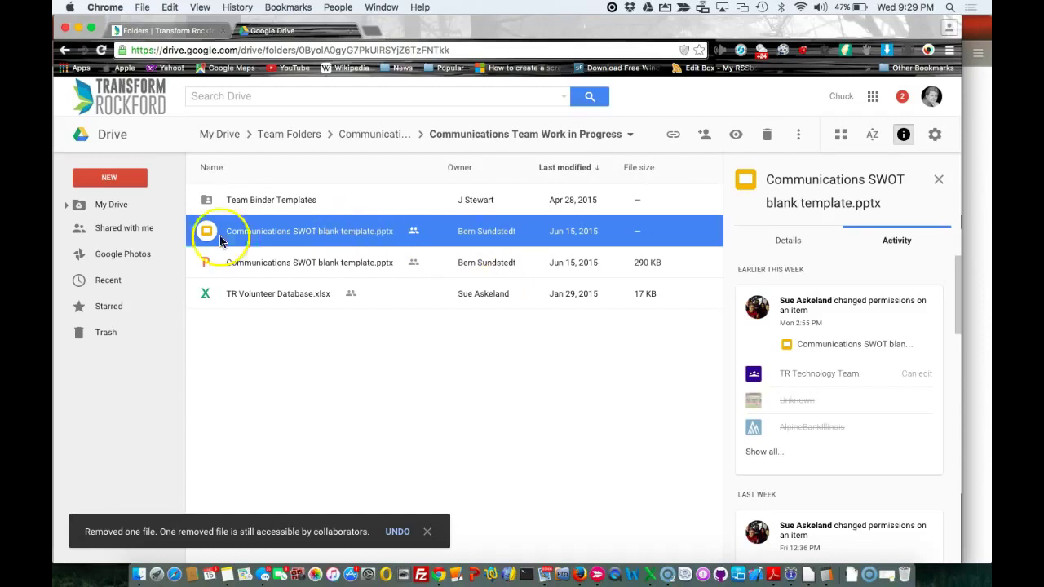
left_click(104, 334)
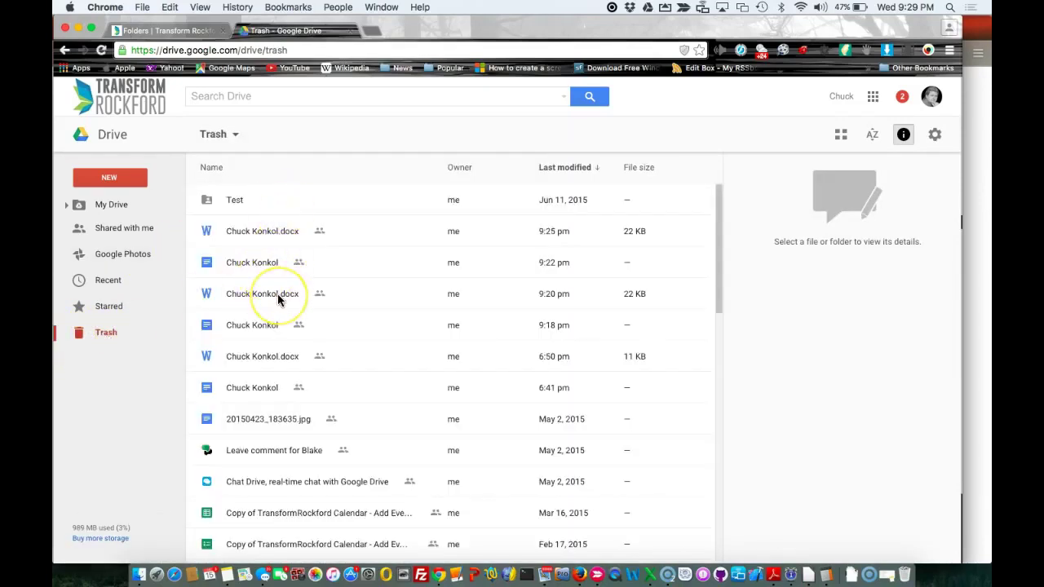
left_click(571, 167)
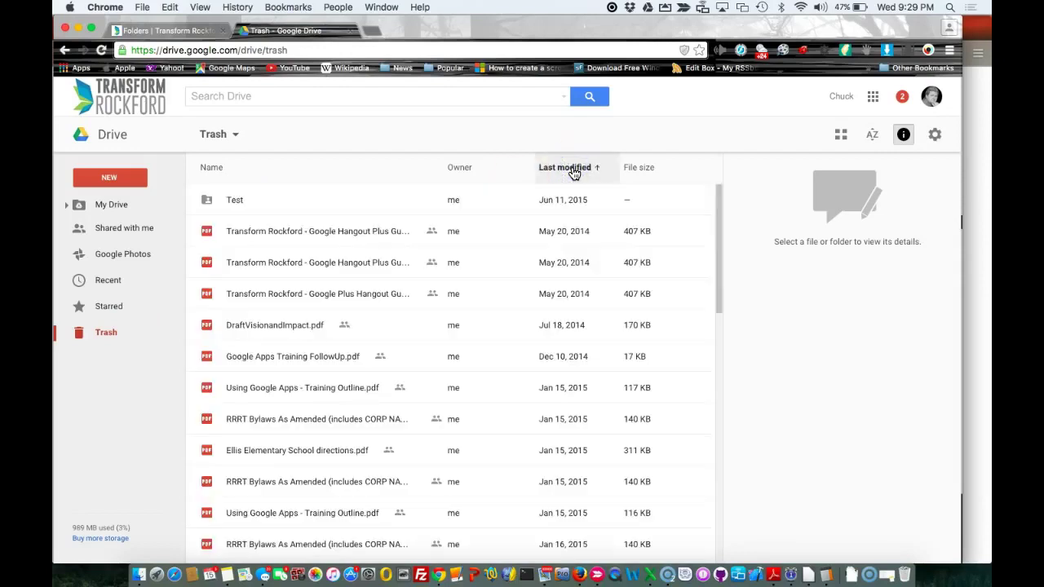